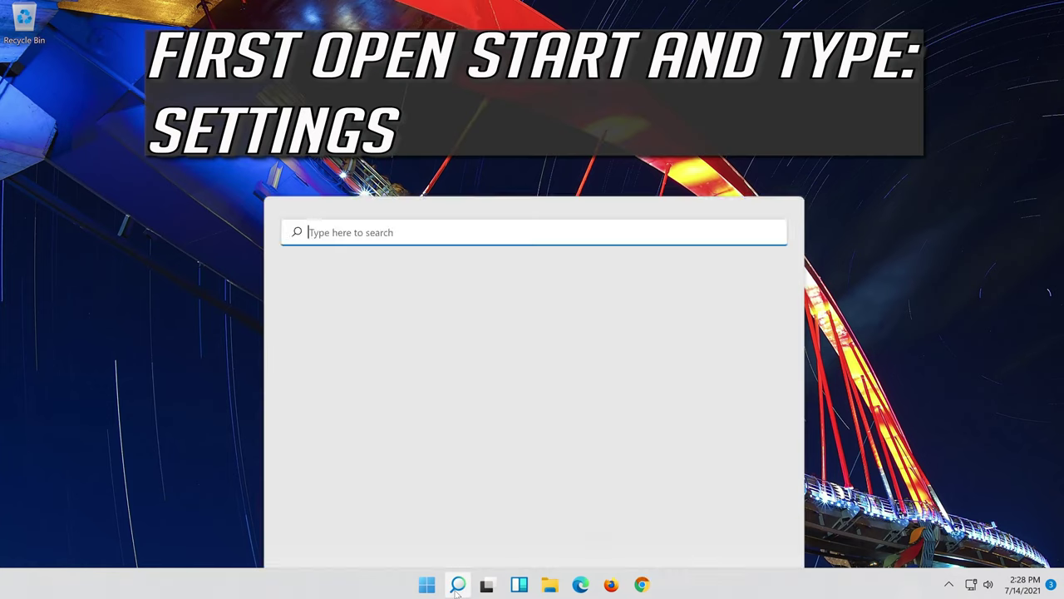
Step: Search the Start menu for 'settings'
type("se")
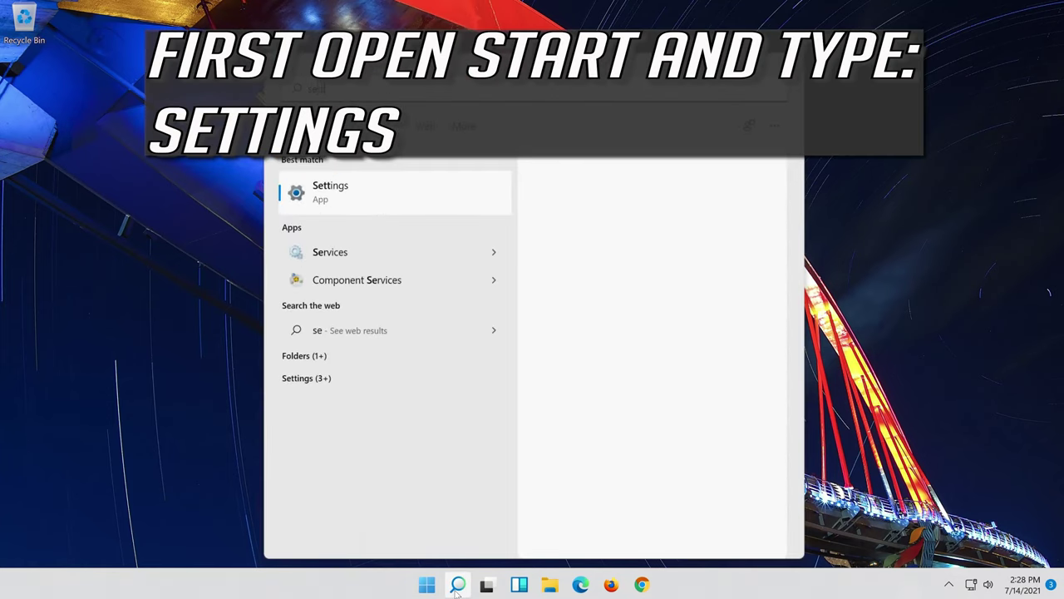
type("ttings")
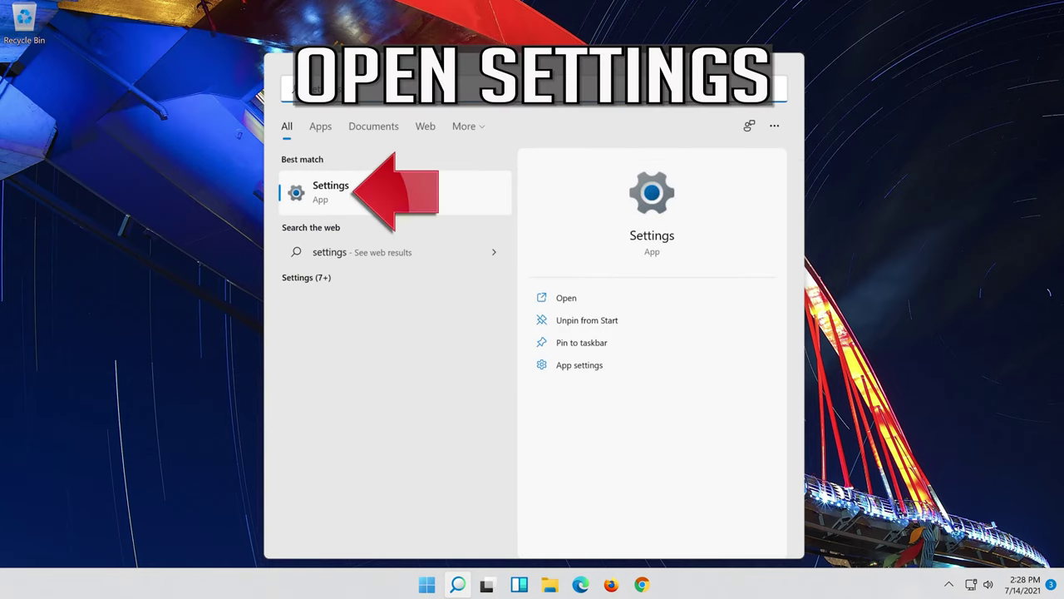
Step: Open the Settings app and go to System > Troubleshoot
left_click(390, 197)
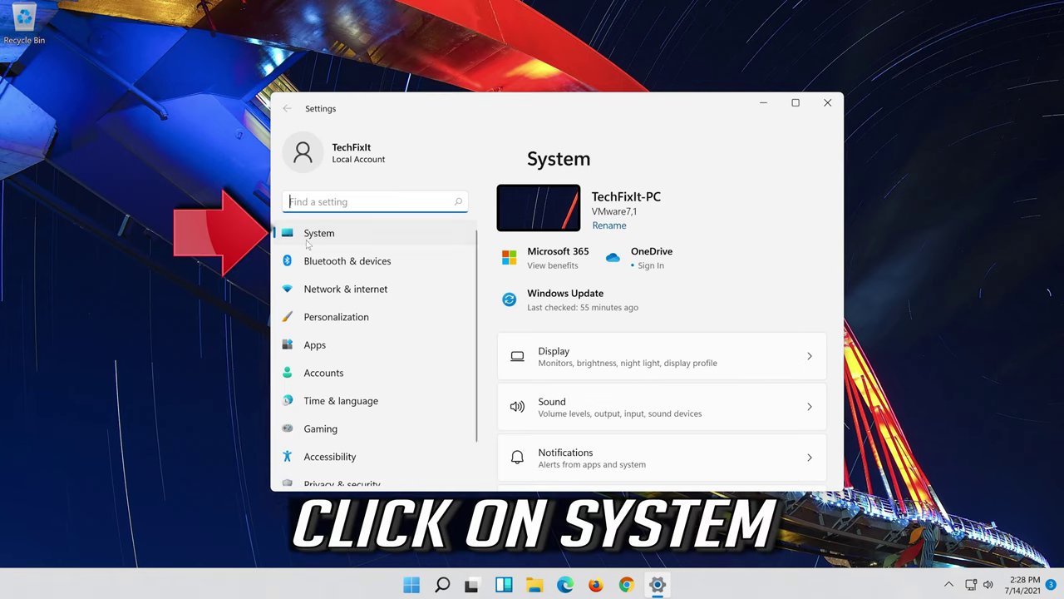
left_click(353, 239)
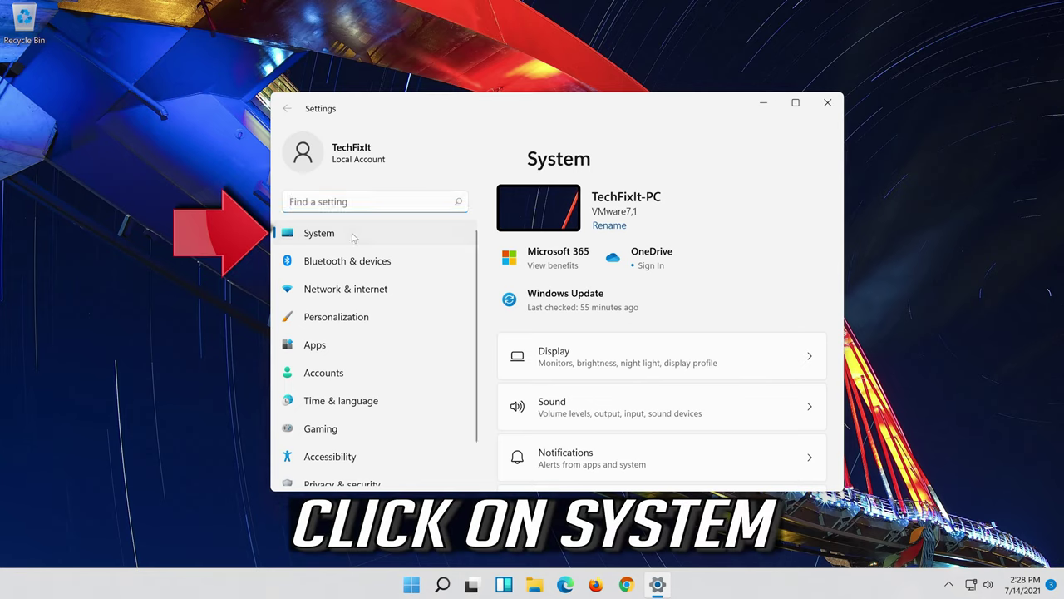
scroll(608, 387, "down", 2)
scroll(605, 391, "down", 2)
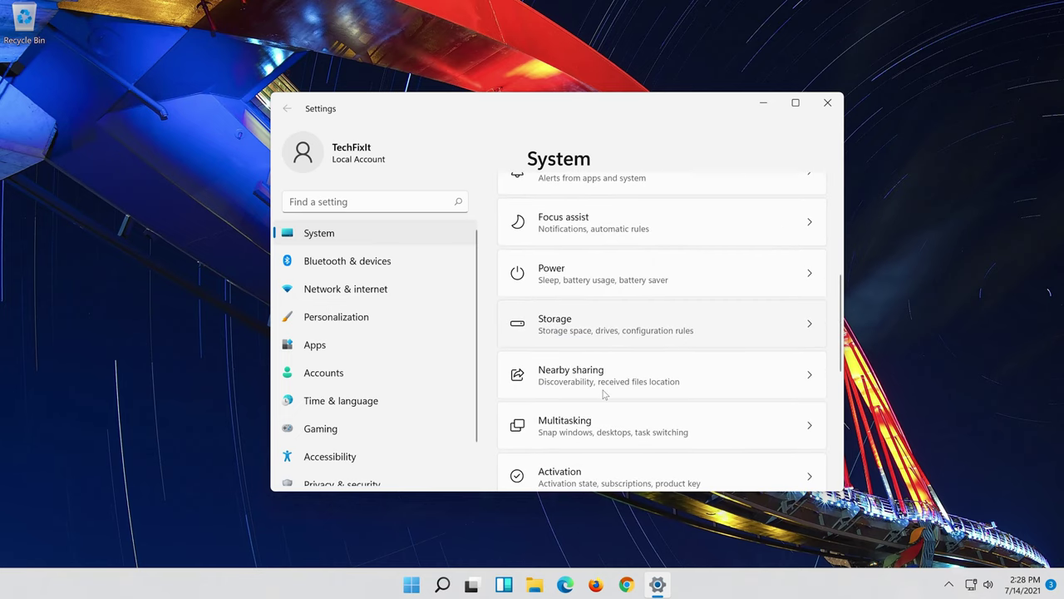
scroll(603, 397, "down", 2)
scroll(603, 397, "down", 2)
scroll(604, 397, "down", 2)
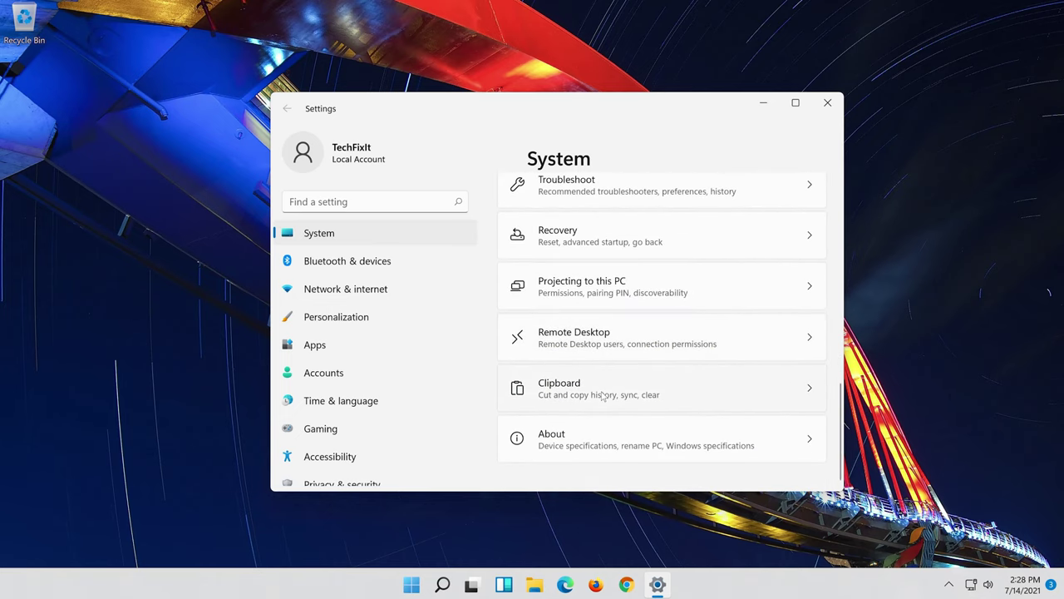
scroll(604, 395, "up", 1)
scroll(603, 396, "up", 2)
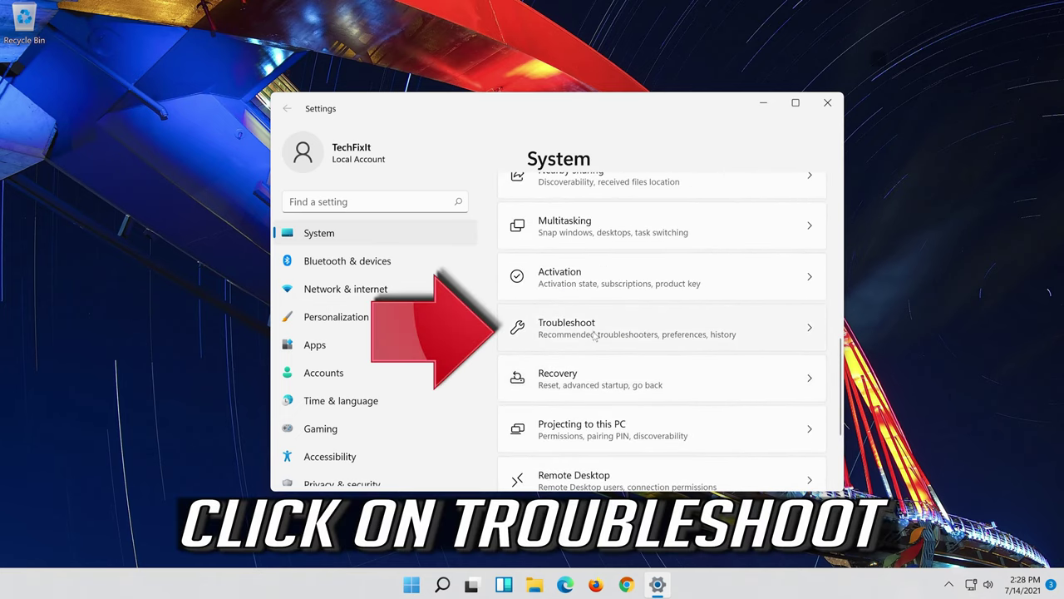
left_click(661, 333)
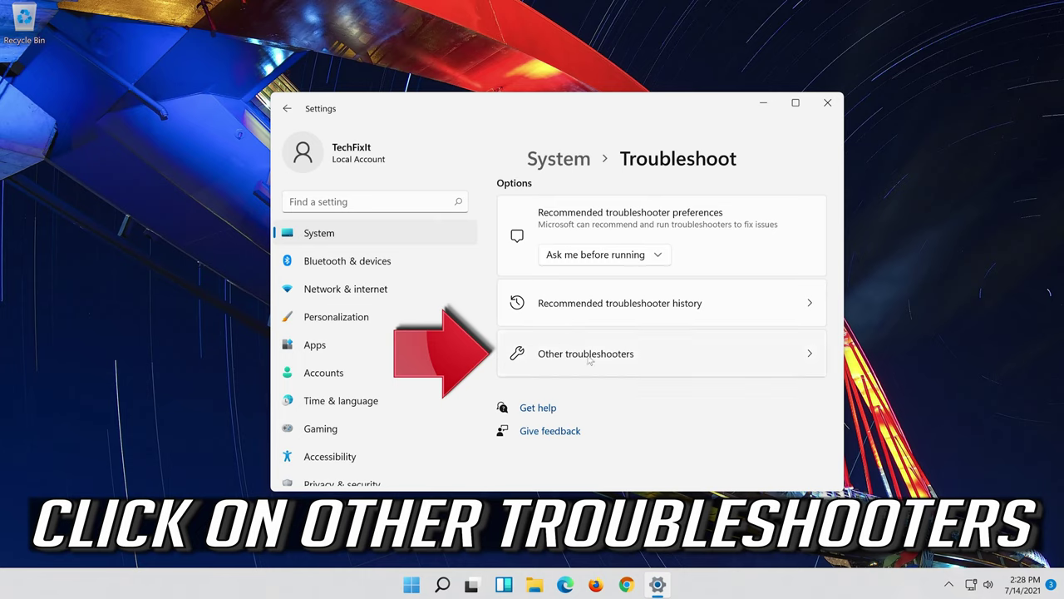
Step: Run the Playing Audio troubleshooter from Other troubleshooters
left_click(666, 358)
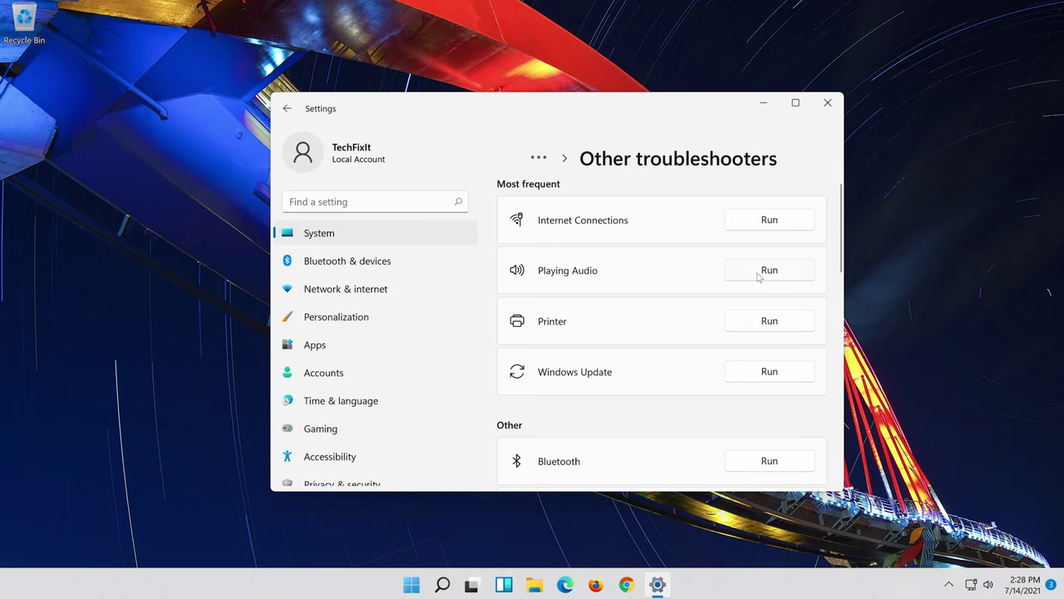
left_click(758, 277)
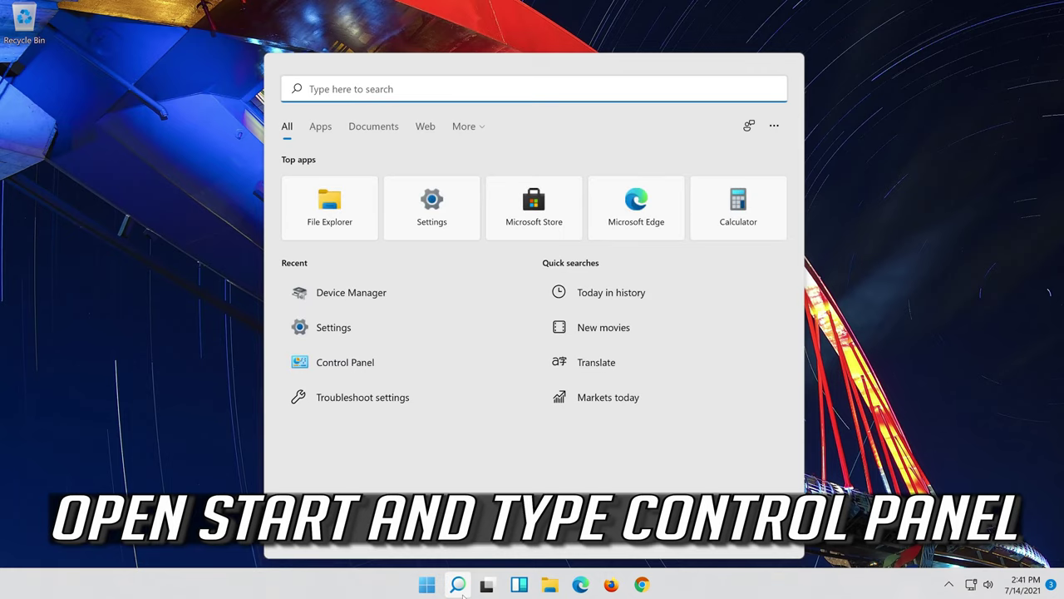
Step: Search for 'control panel' and open Control Panel from the results
type("contr")
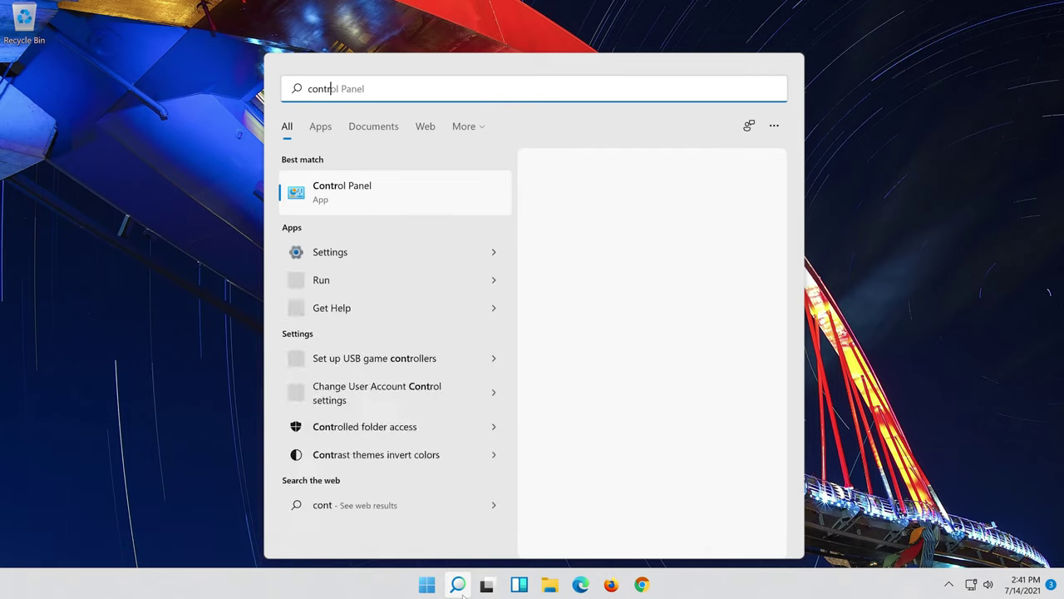
type("ol pane")
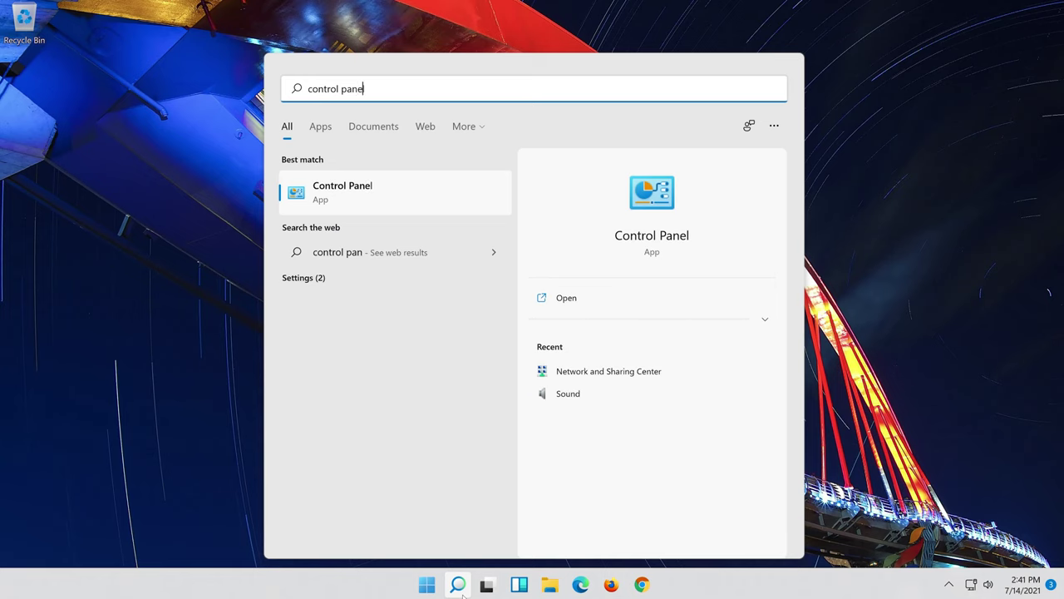
type("l")
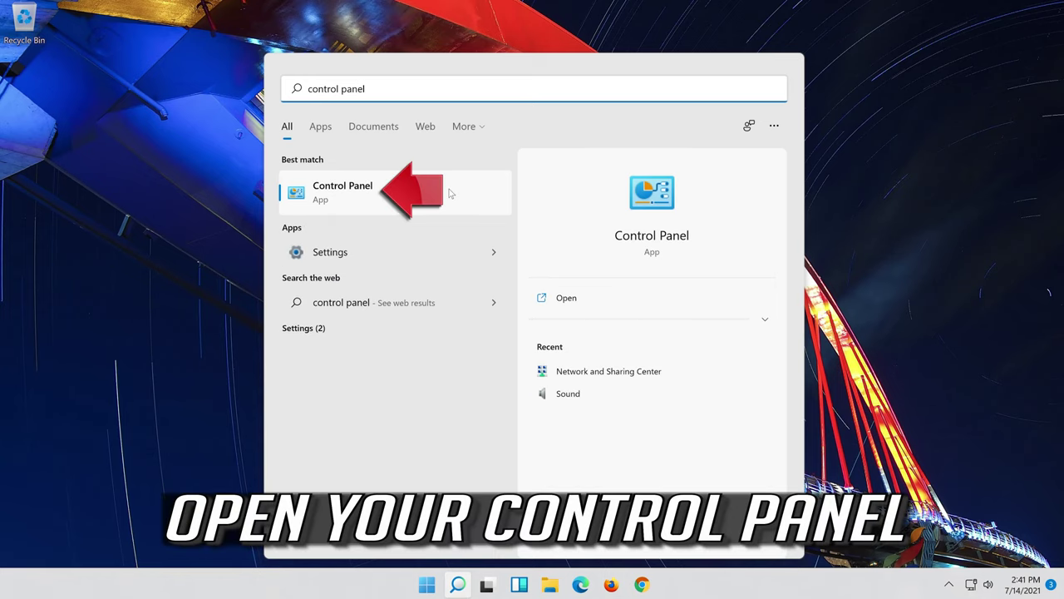
left_click(449, 193)
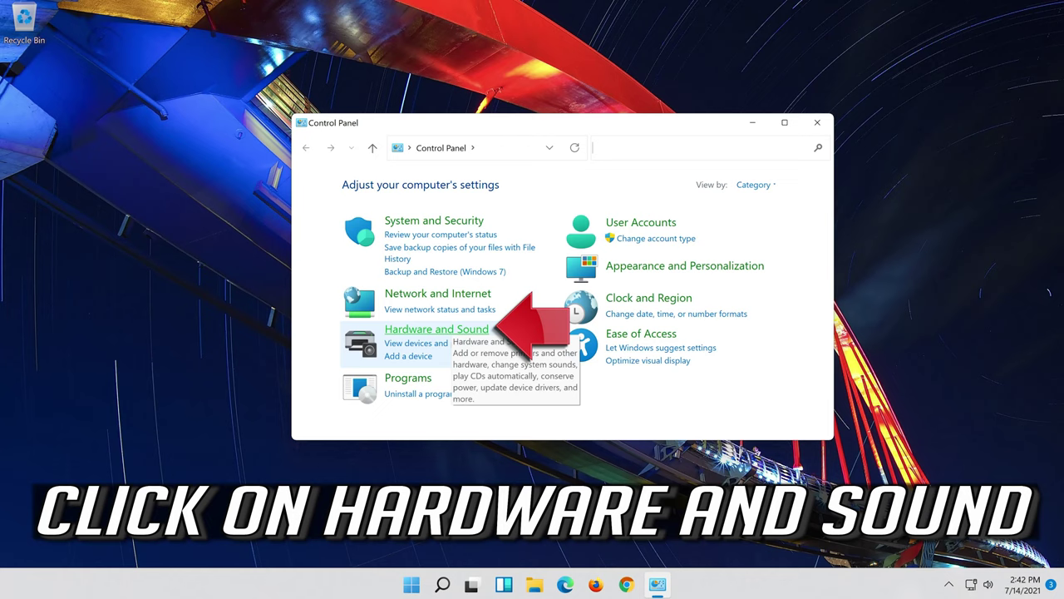
Step: Open Hardware and Sound > Sound, close Control Panel, and select the Speakers playback device
left_click(455, 331)
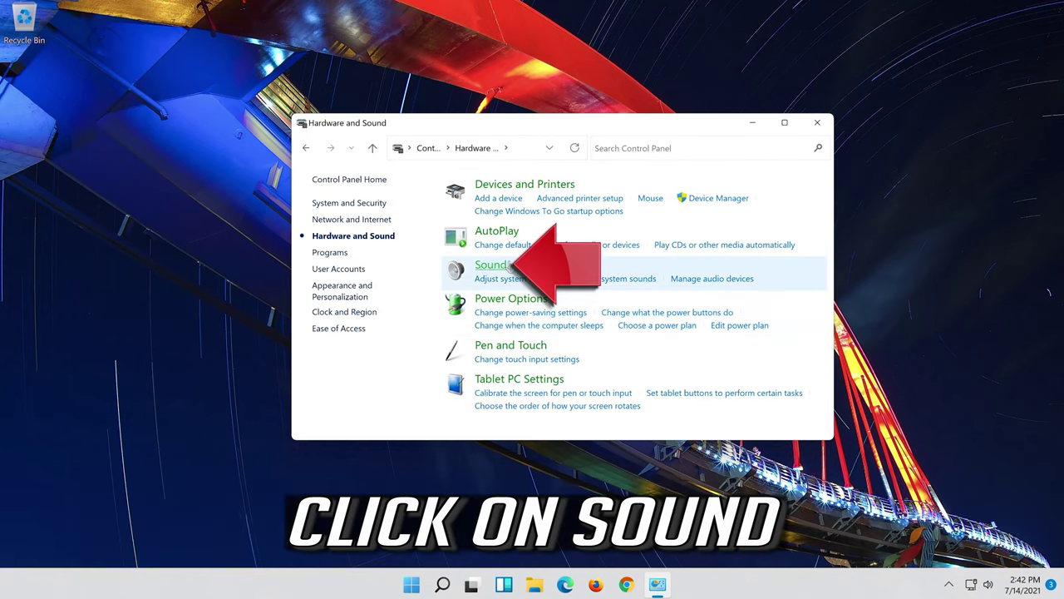
left_click(490, 266)
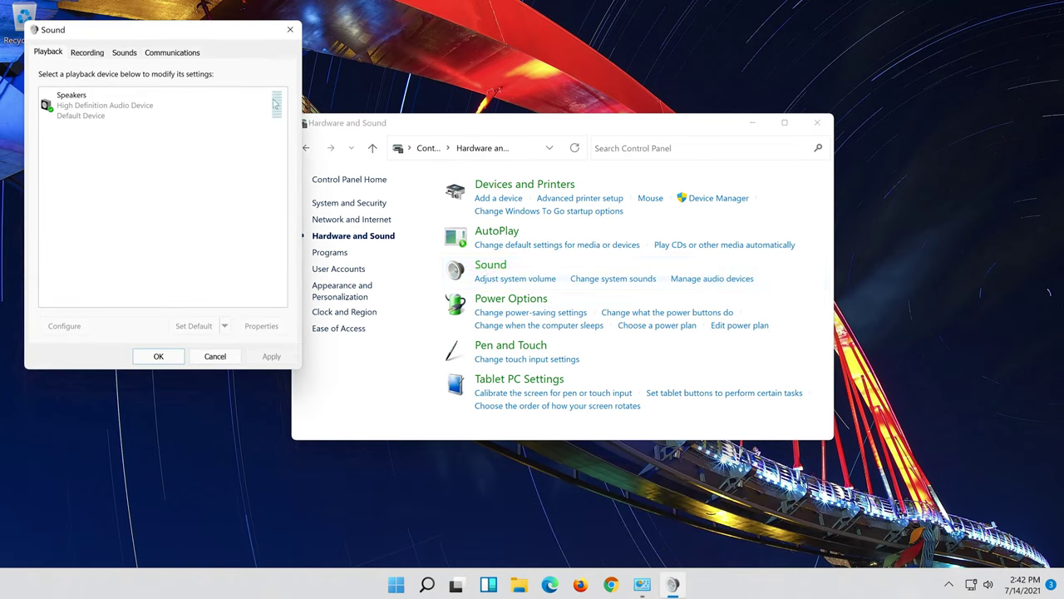
left_click_drag(177, 39, 559, 119)
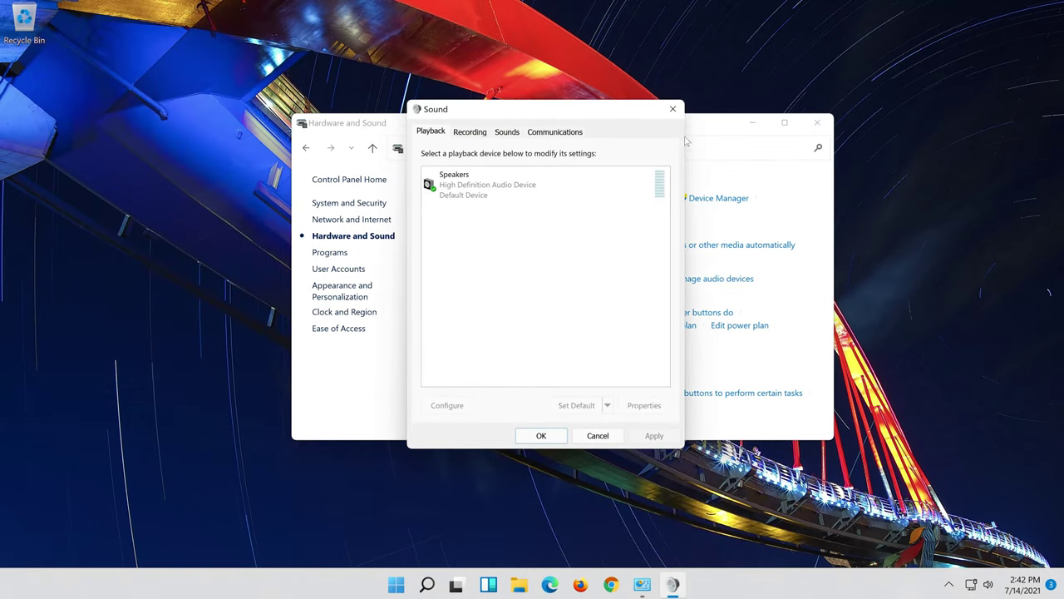
left_click(815, 122)
left_click(512, 180)
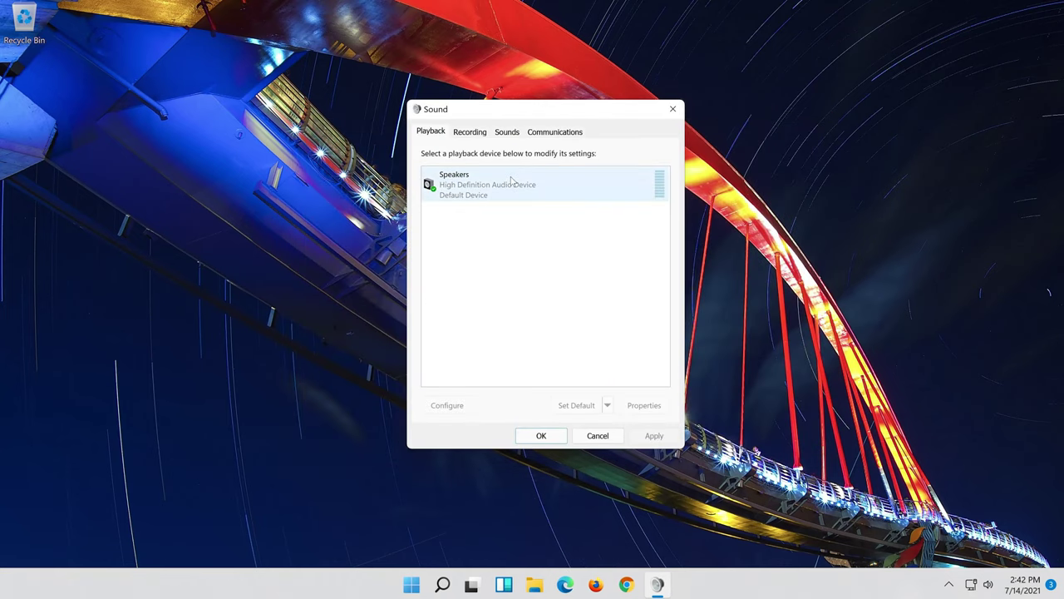
left_click(491, 191)
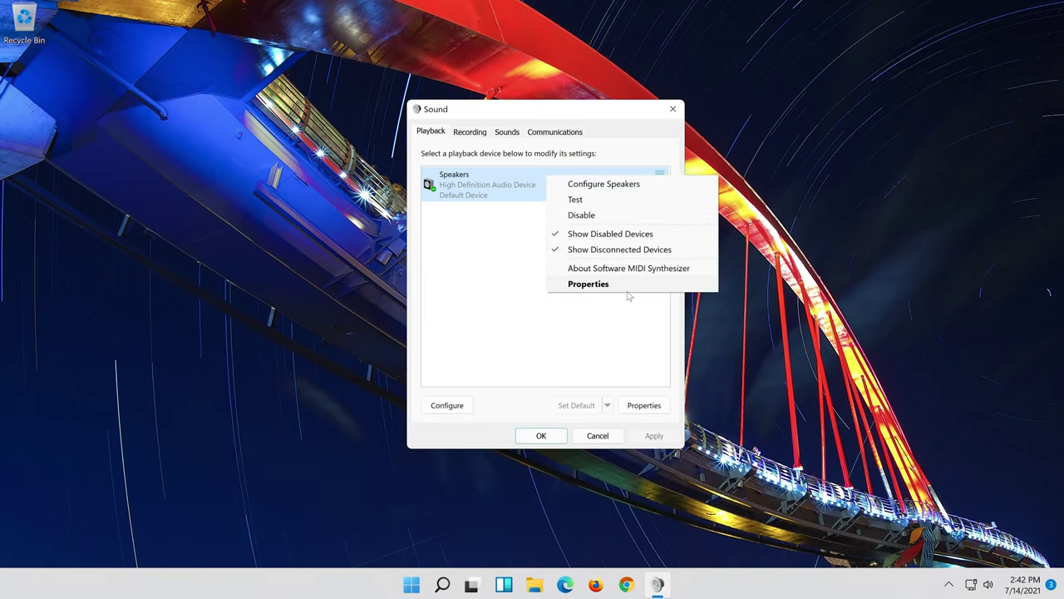
Step: Tick 'Disable all enhancements' in Speakers Properties, apply, and close both sound dialogs
left_click(631, 288)
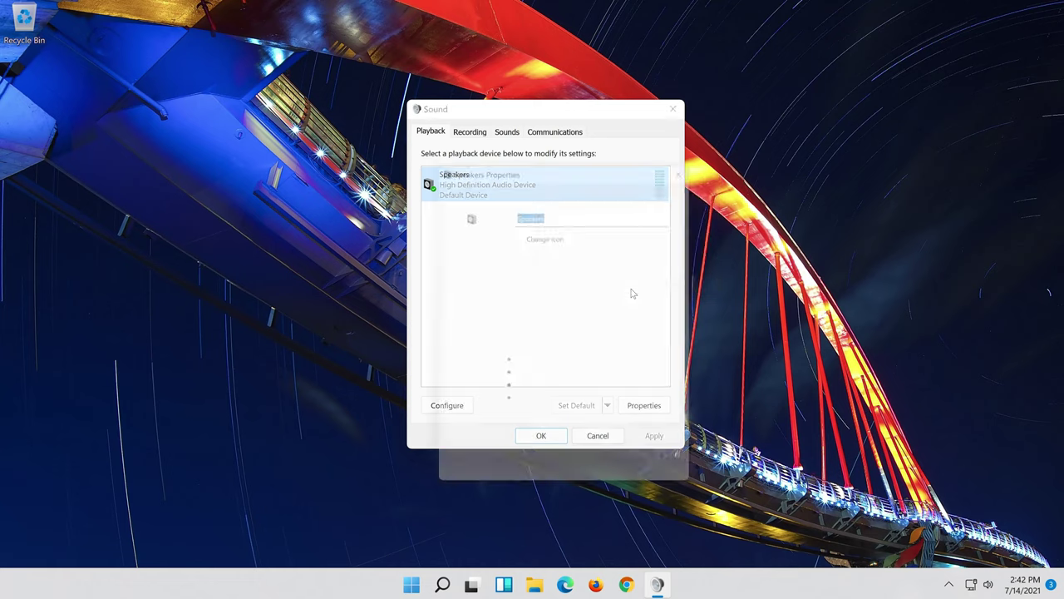
left_click_drag(590, 163, 567, 111)
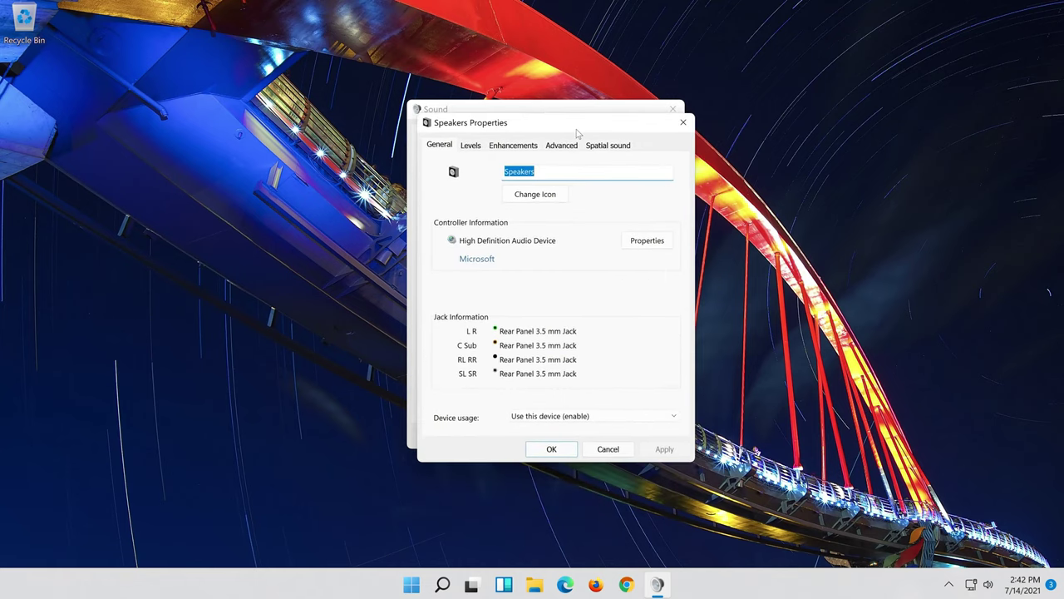
left_click(522, 130)
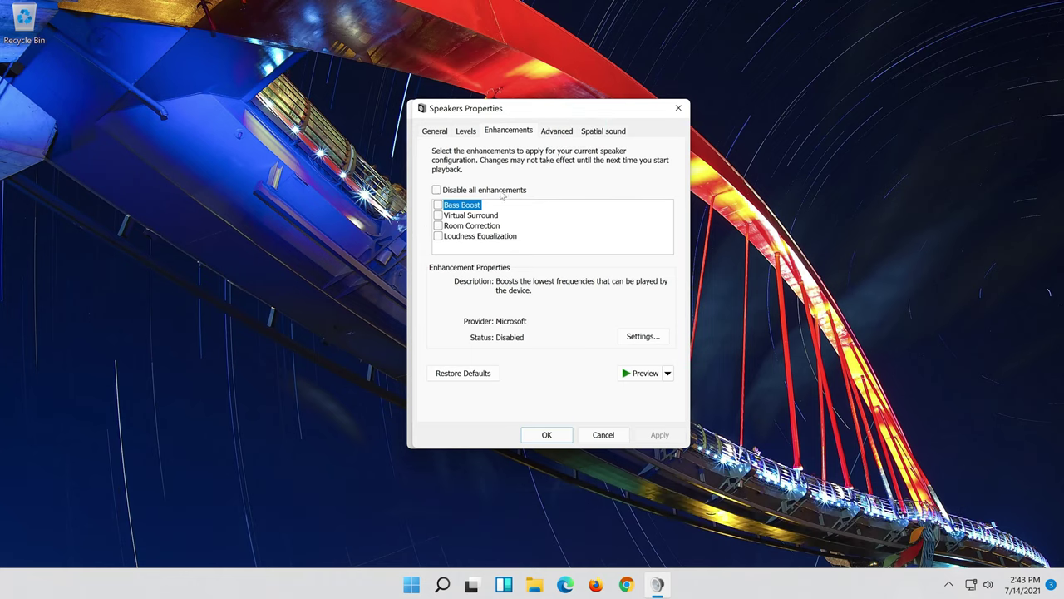
left_click(441, 193)
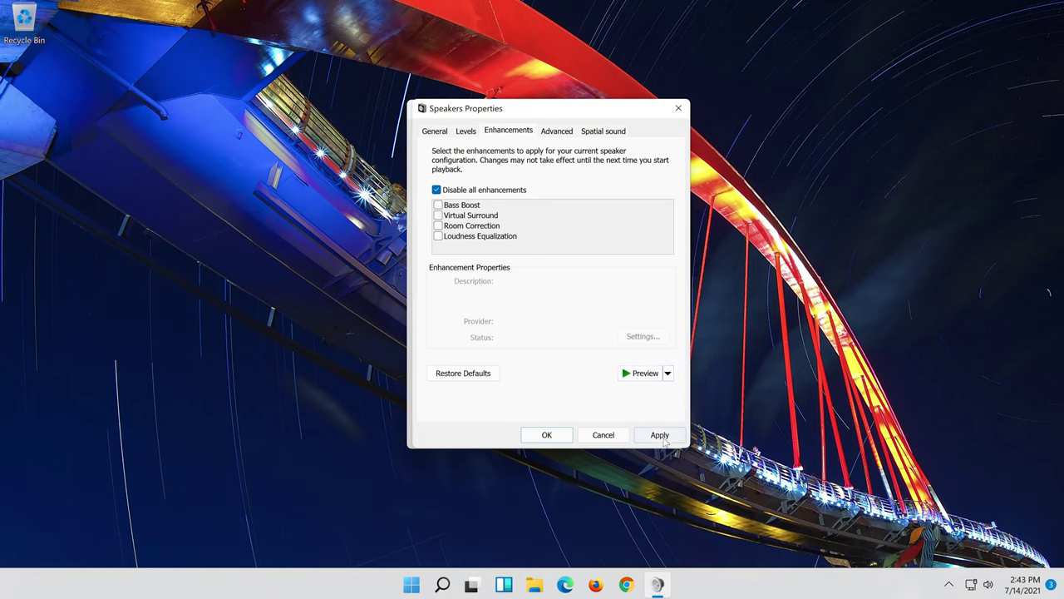
left_click(670, 435)
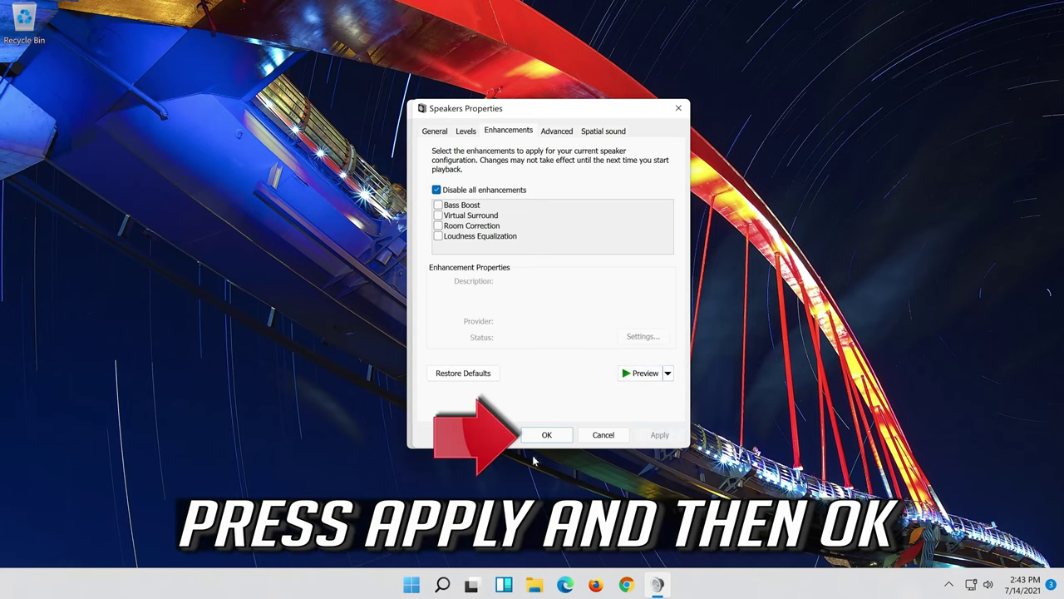
left_click(559, 434)
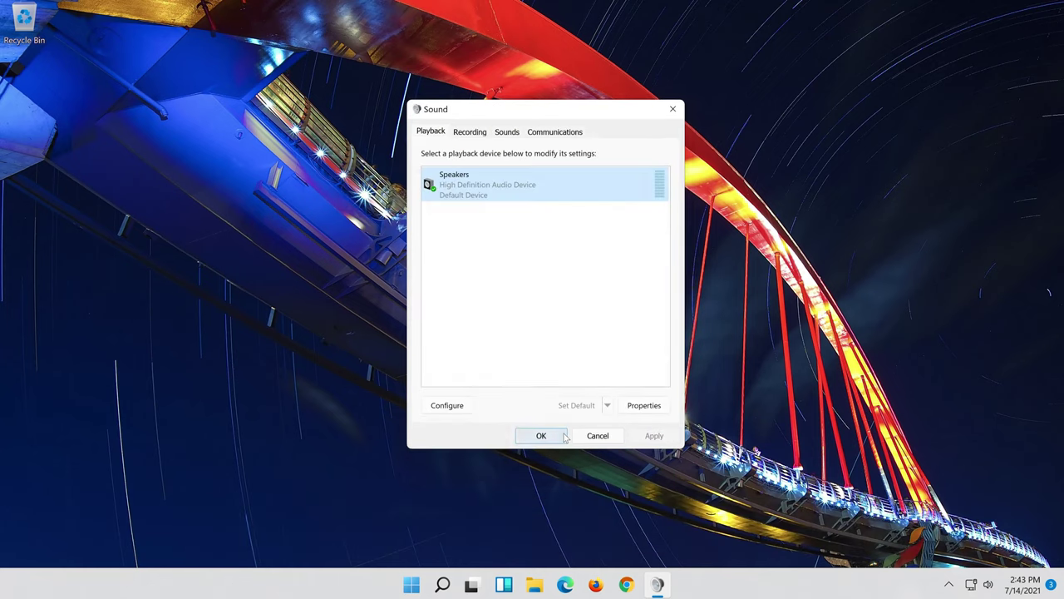
left_click(542, 437)
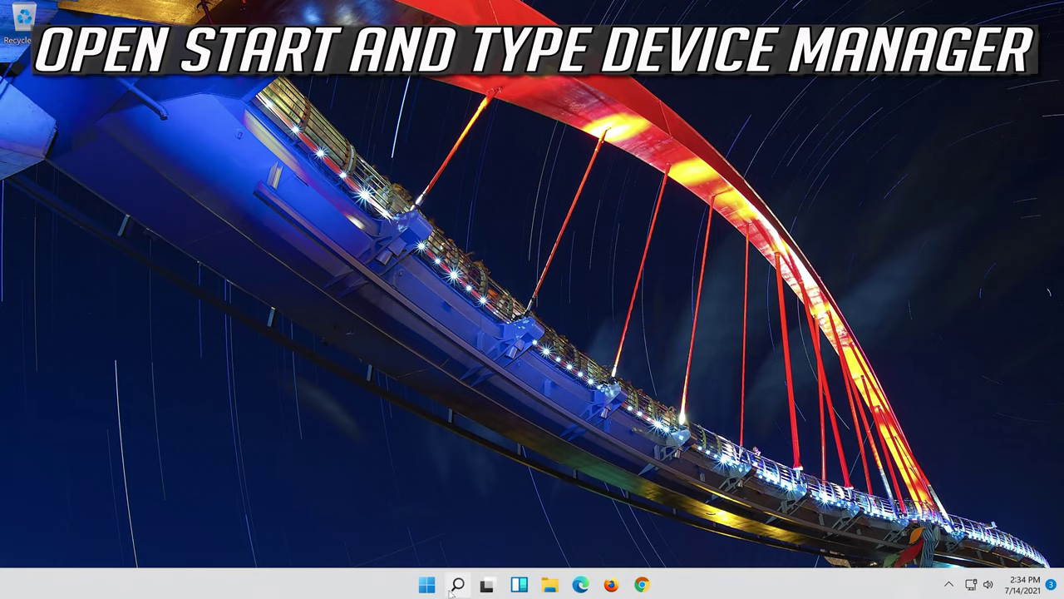
Step: Search for 'device manager' and launch Device Manager
left_click(454, 589)
type("device man")
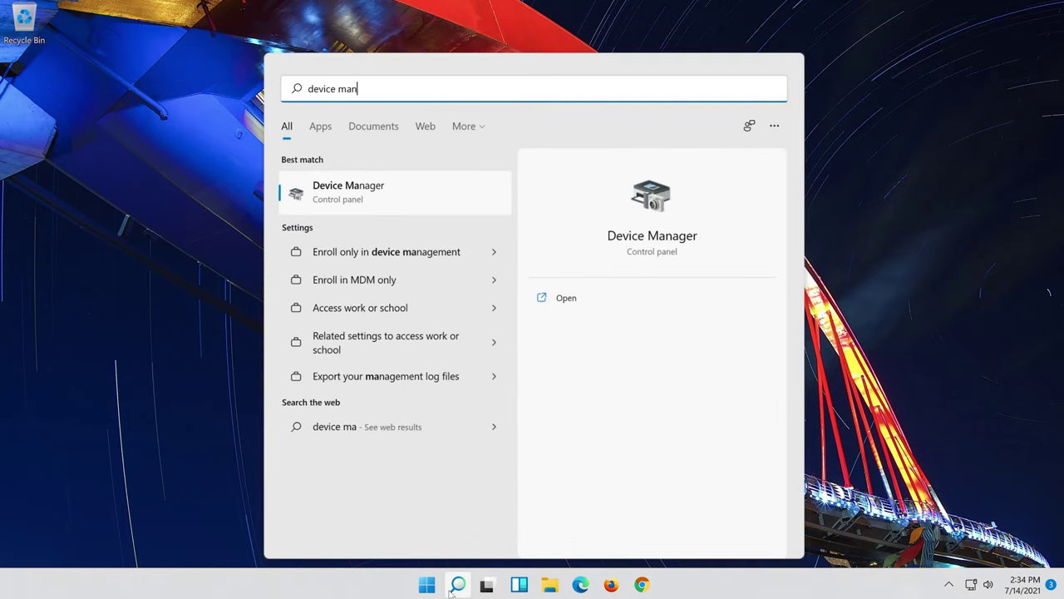
type("ager")
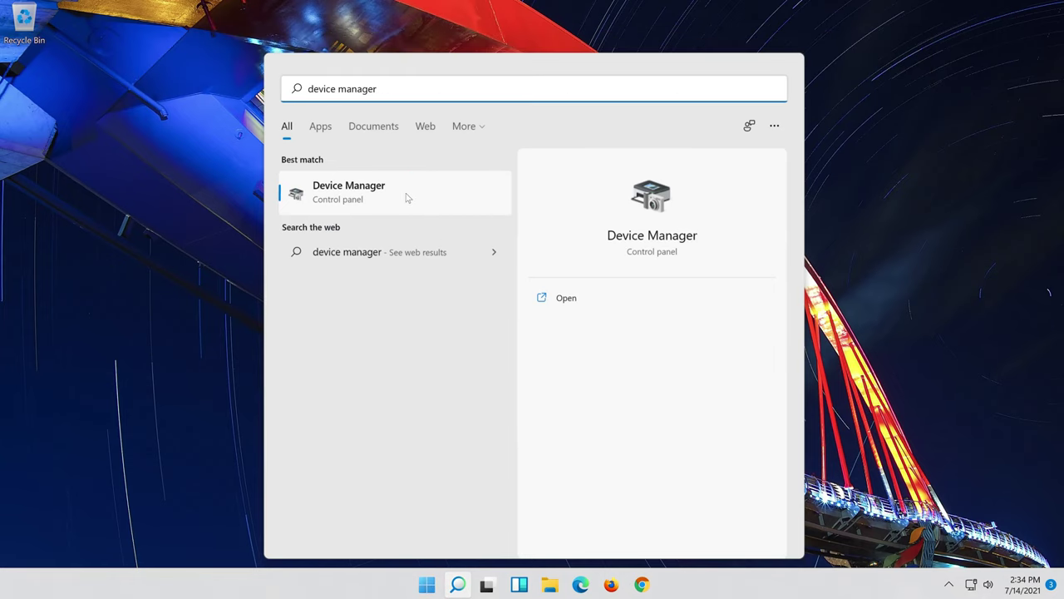
left_click(369, 199)
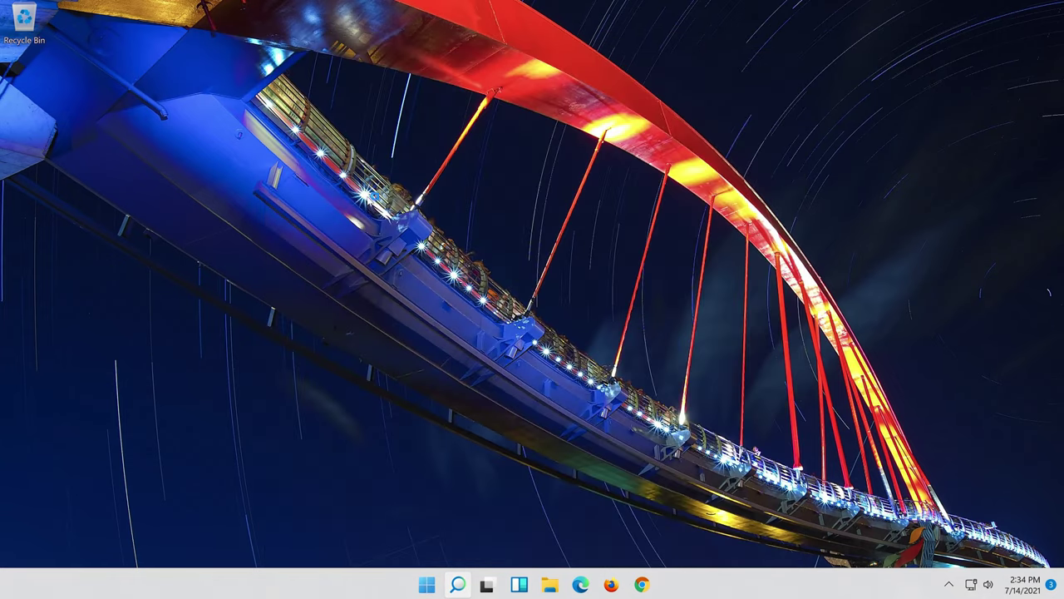
Step: Expand Sound, video and game controllers and bring up the High Definition Audio Device's context menu
left_click_drag(190, 125, 426, 130)
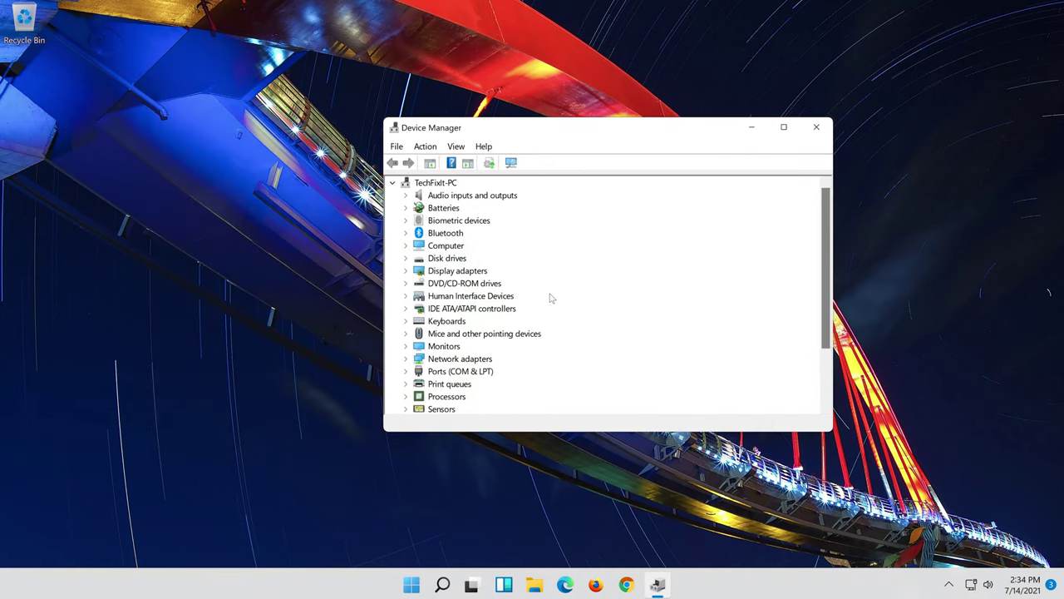
scroll(549, 298, "down", 2)
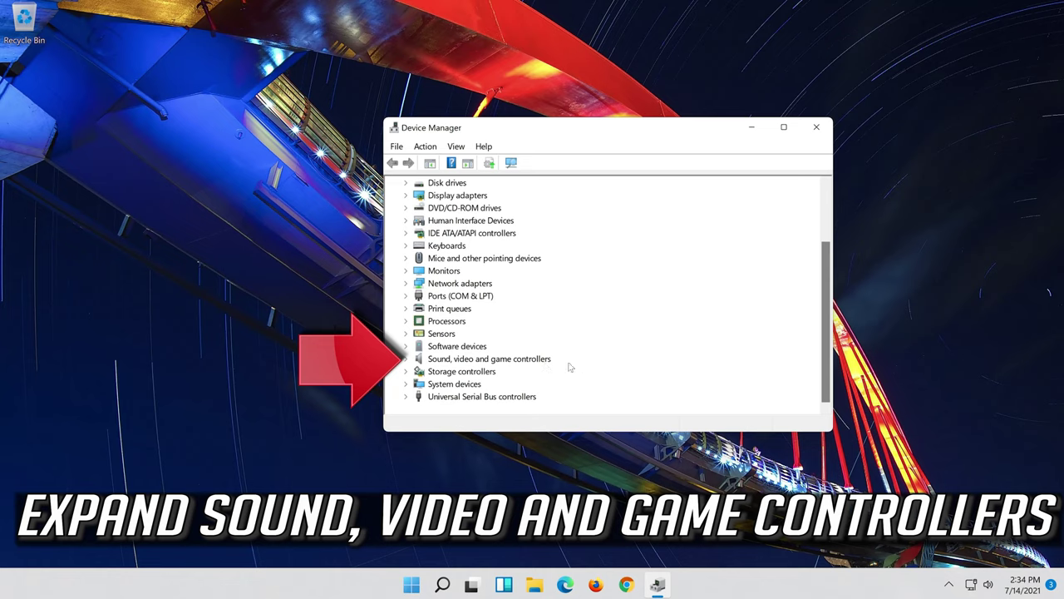
left_click(406, 359)
left_click(516, 371)
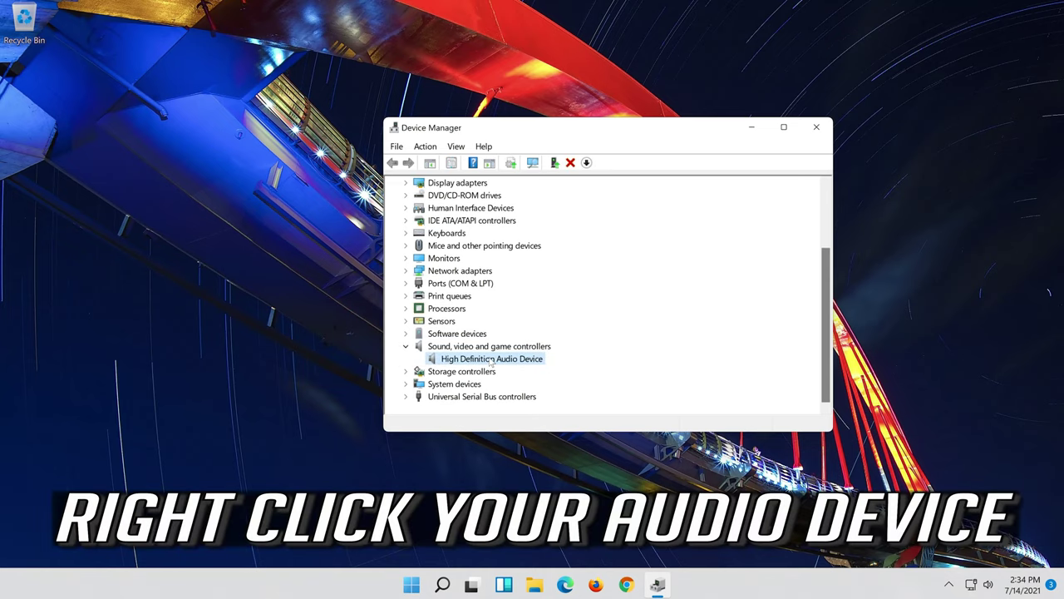
right_click(491, 361)
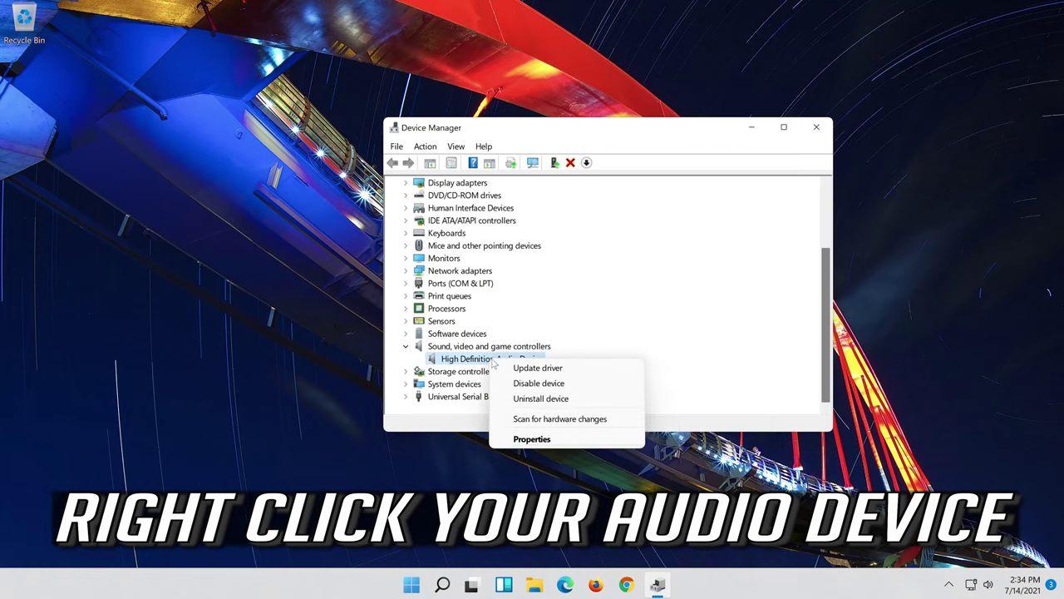
Step: Uninstall the High Definition Audio Device from its Driver tab and confirm the removal
left_click(547, 445)
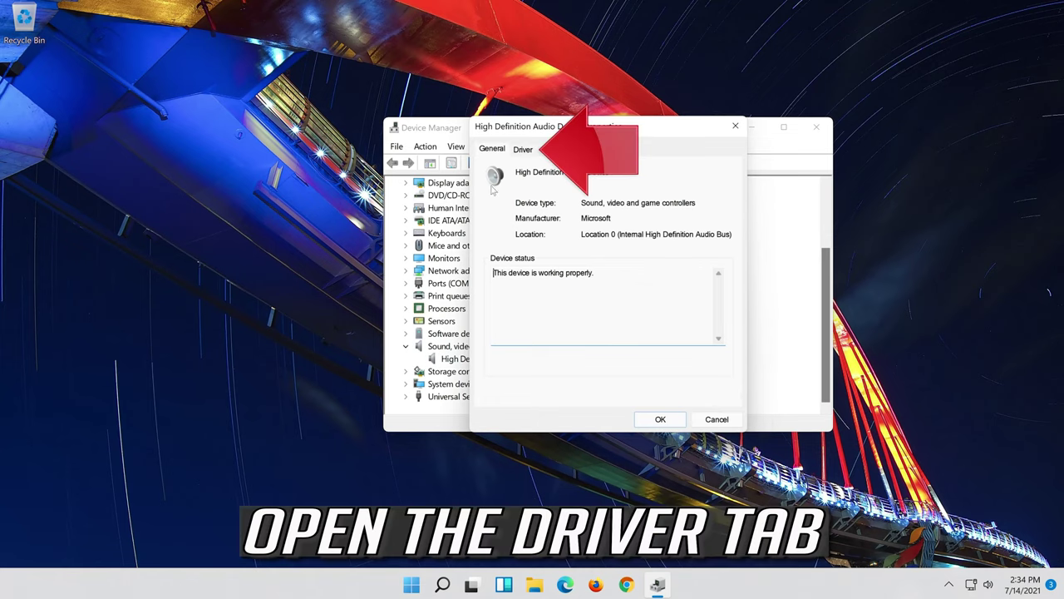
left_click(522, 150)
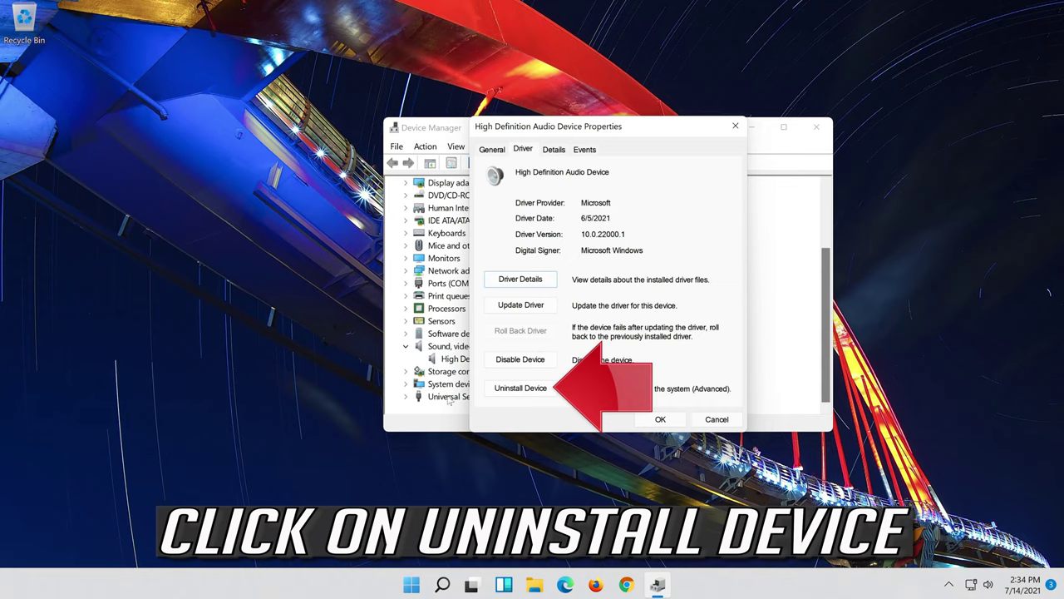
left_click(528, 394)
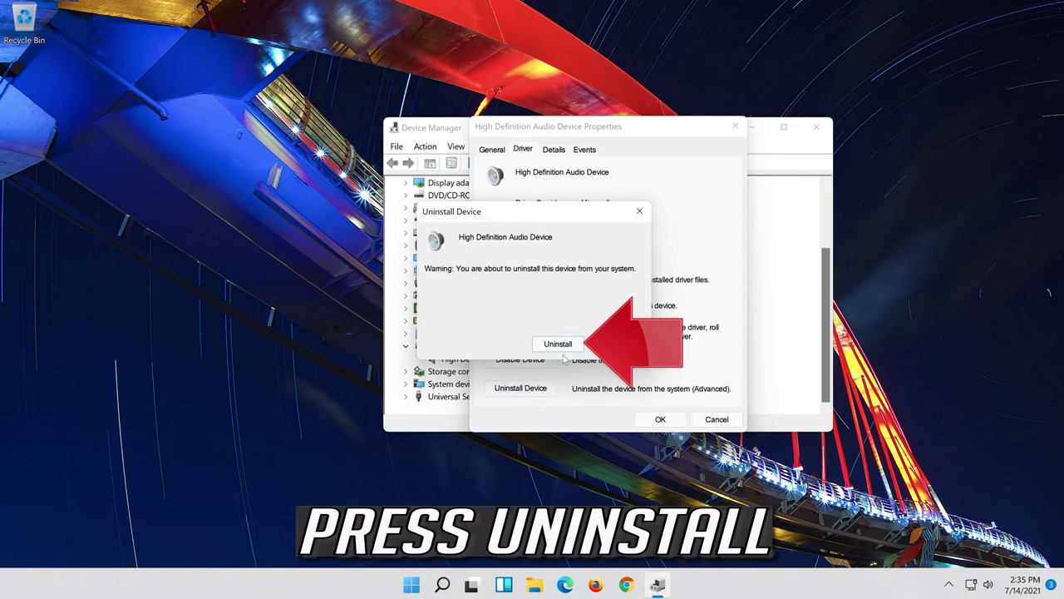
left_click(559, 345)
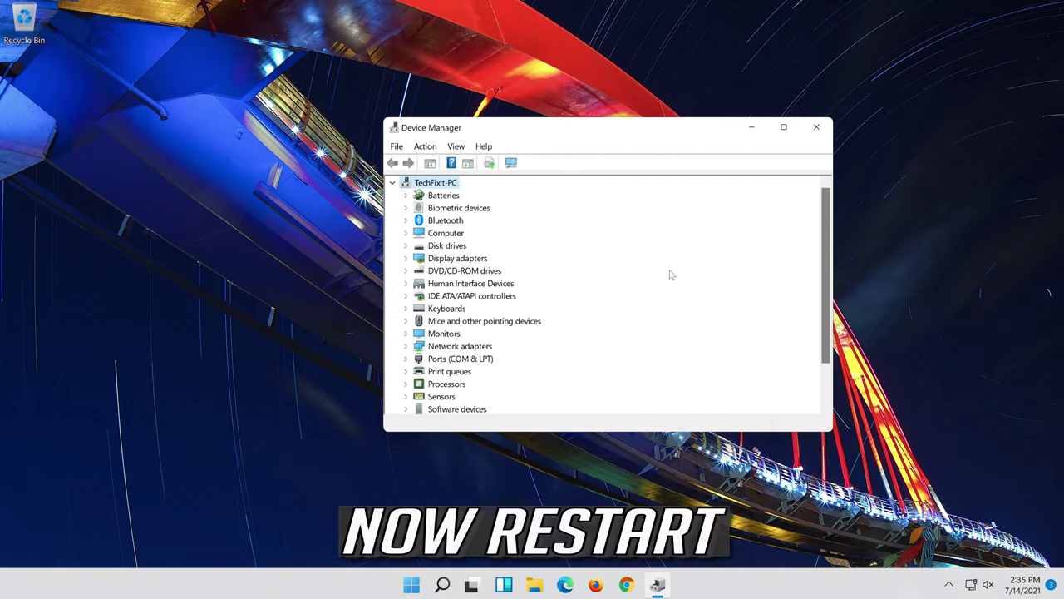
Step: Close Device Manager and restart the PC from the Start menu power options
left_click(816, 127)
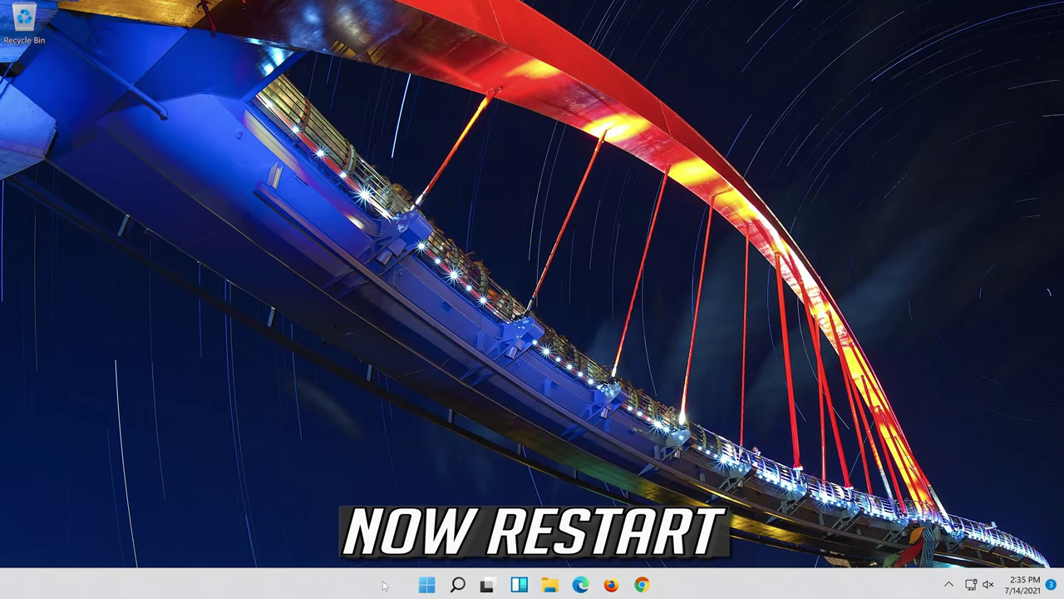
left_click(428, 586)
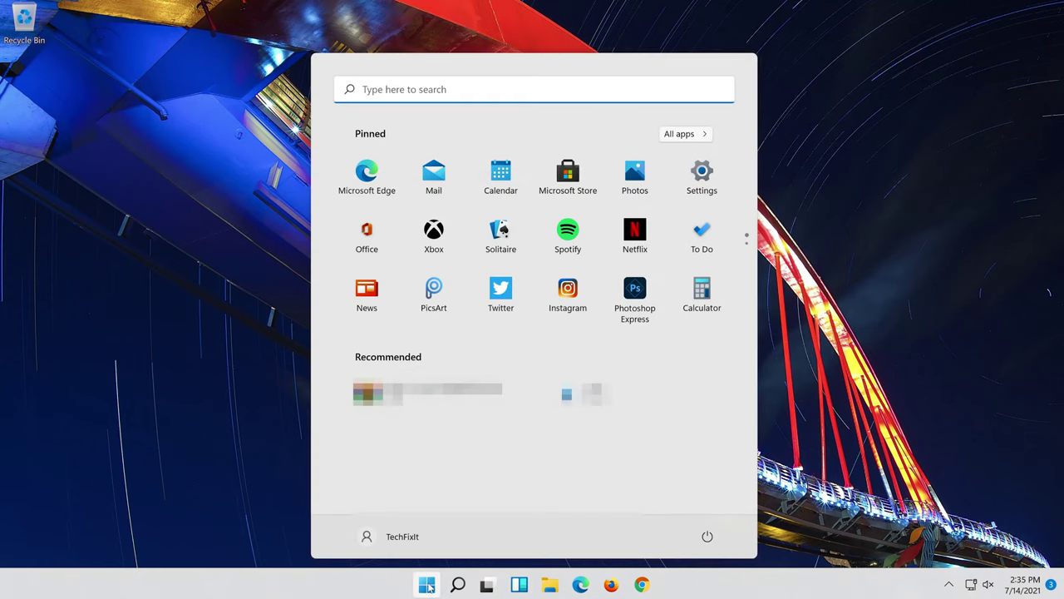
left_click(707, 537)
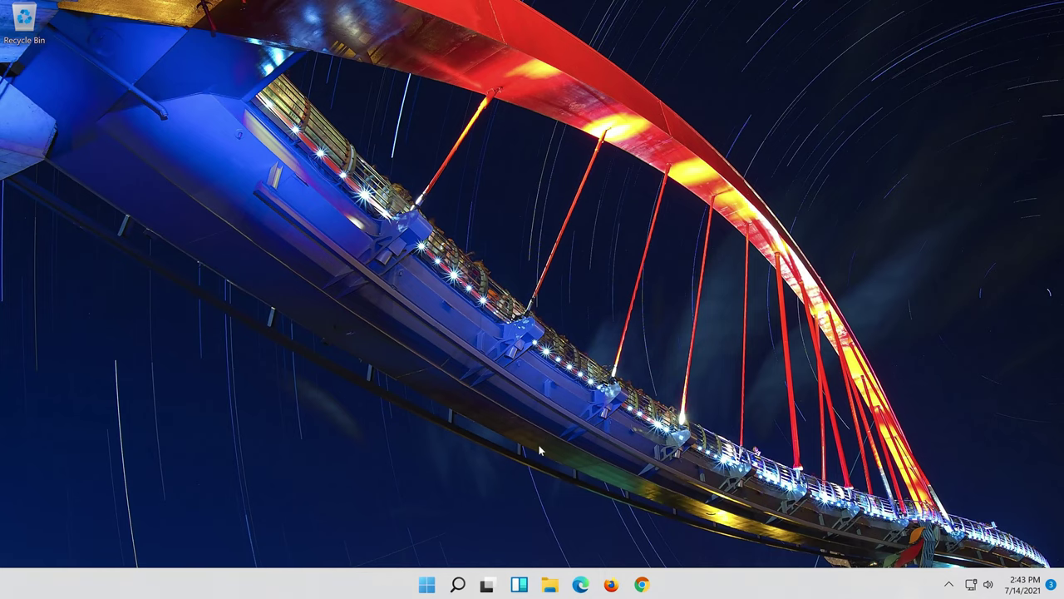
Step: Search Windows for 'control panel' and launch Control Panel from the results
left_click(460, 587)
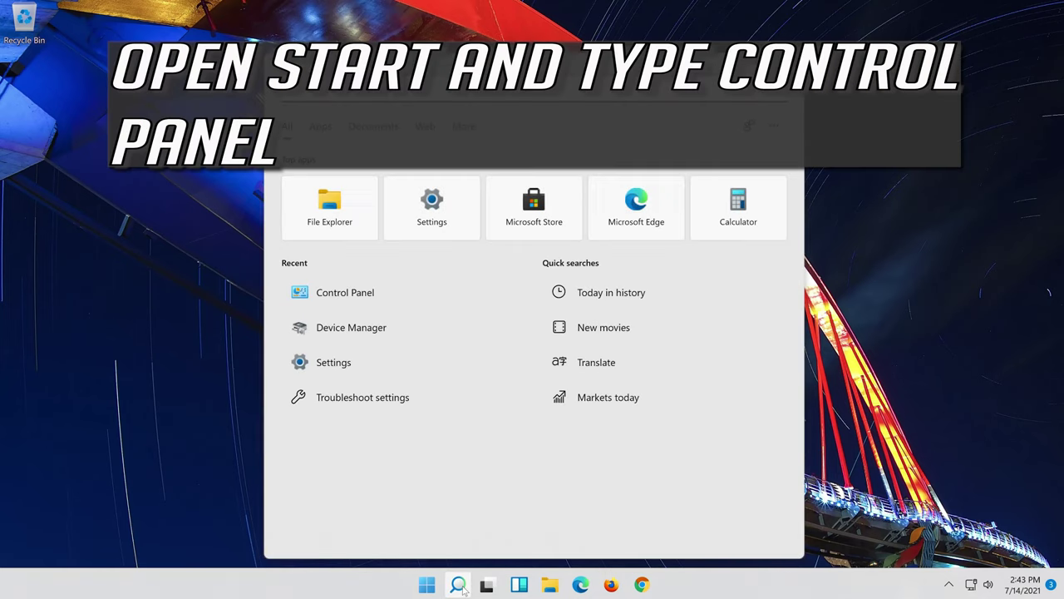
type("contr")
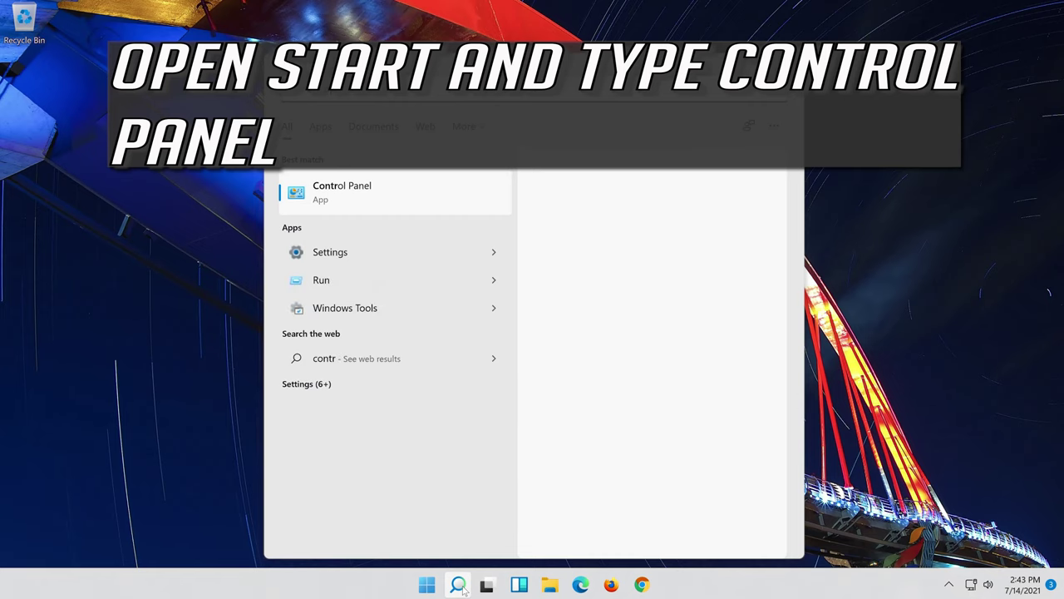
type("ol pane")
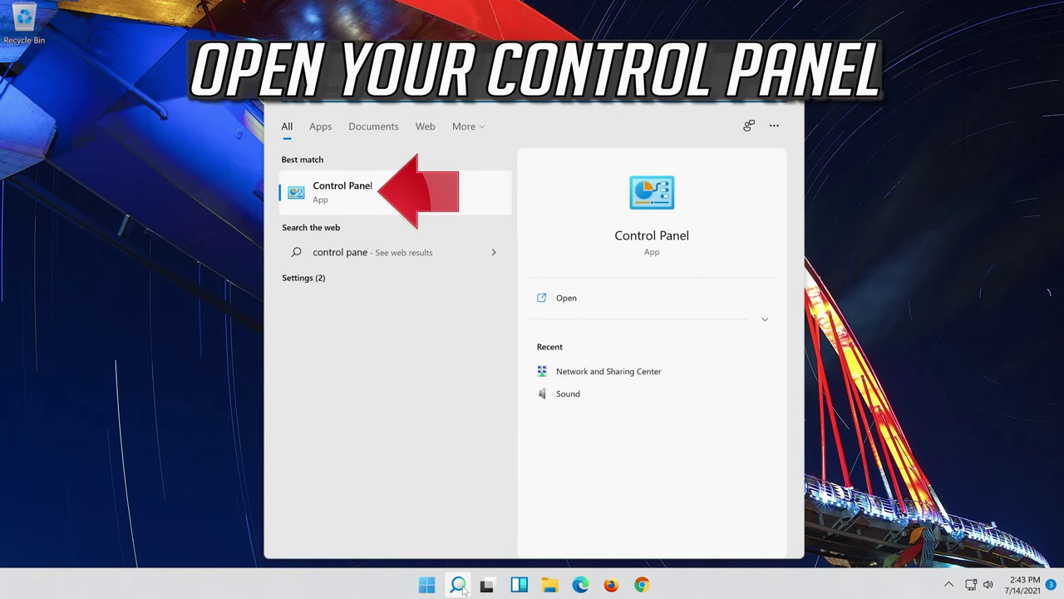
type("l")
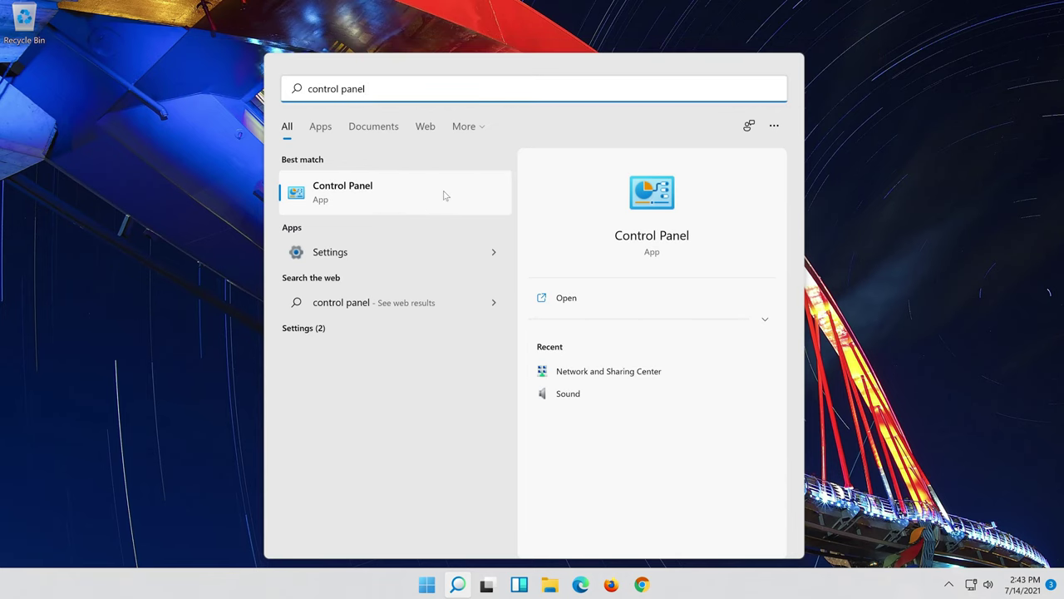
left_click(442, 197)
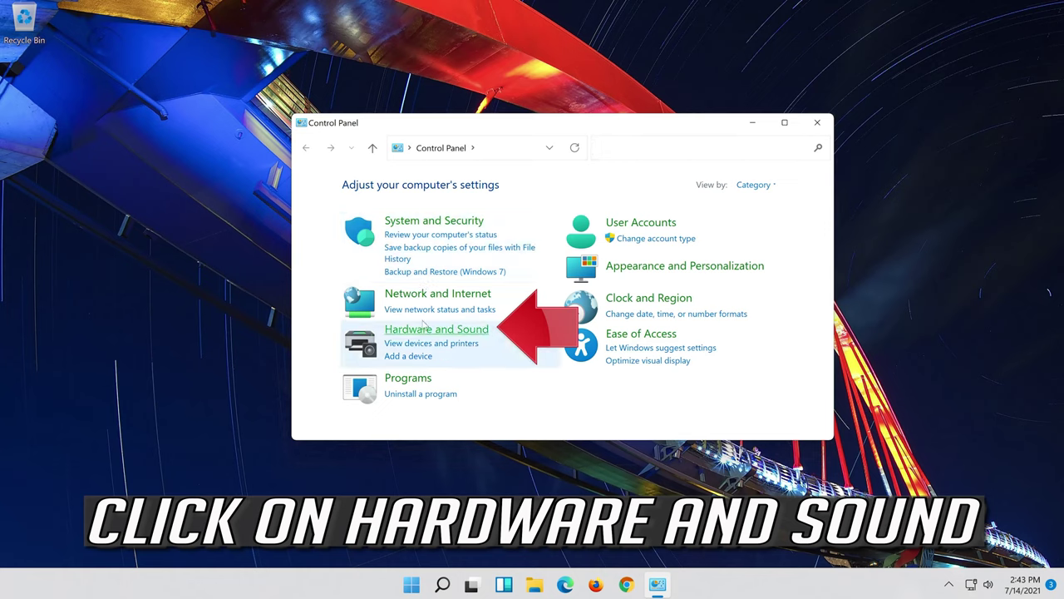
Step: Go to Hardware and Sound and open the Sound dialog showing Speakers
left_click(468, 332)
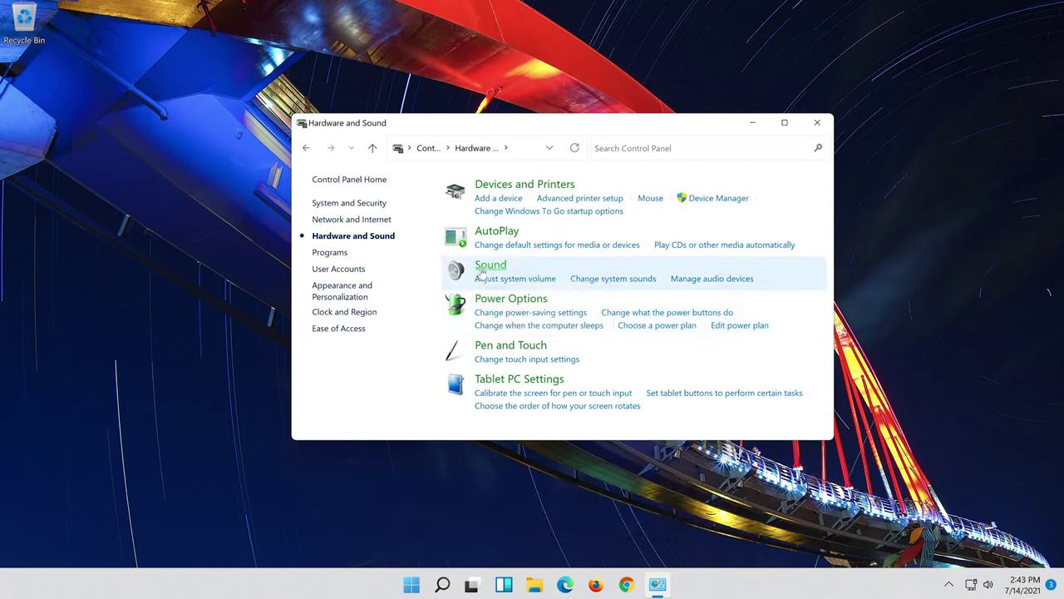
left_click(481, 270)
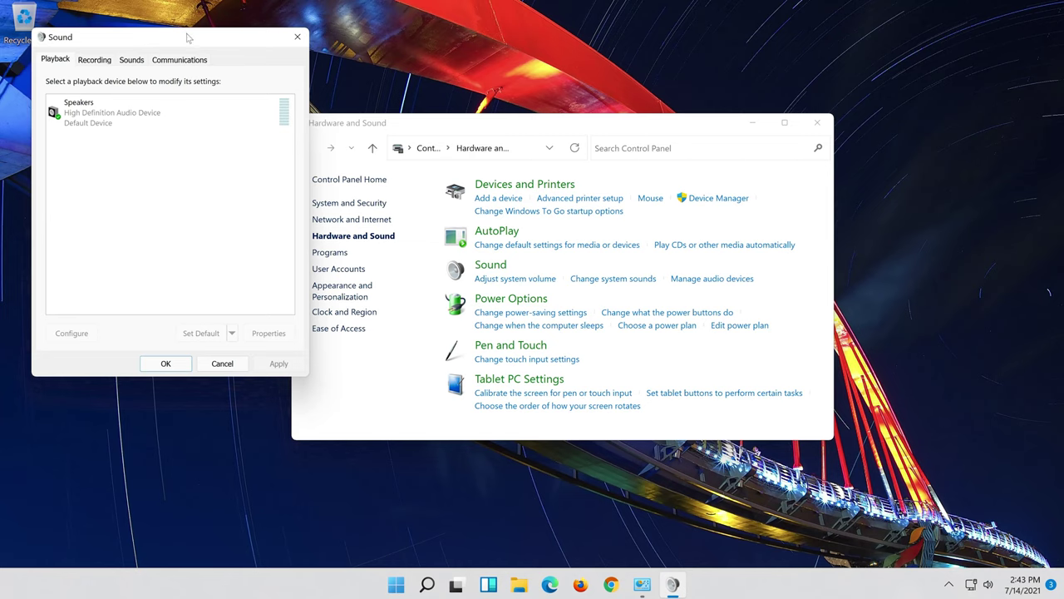
Step: Centre the Sound window and open Properties for the Speakers playback device
mouse_move(175, 39)
left_mouse_down()
mouse_move(582, 116)
mouse_move(577, 101)
left_mouse_up()
left_click(466, 172)
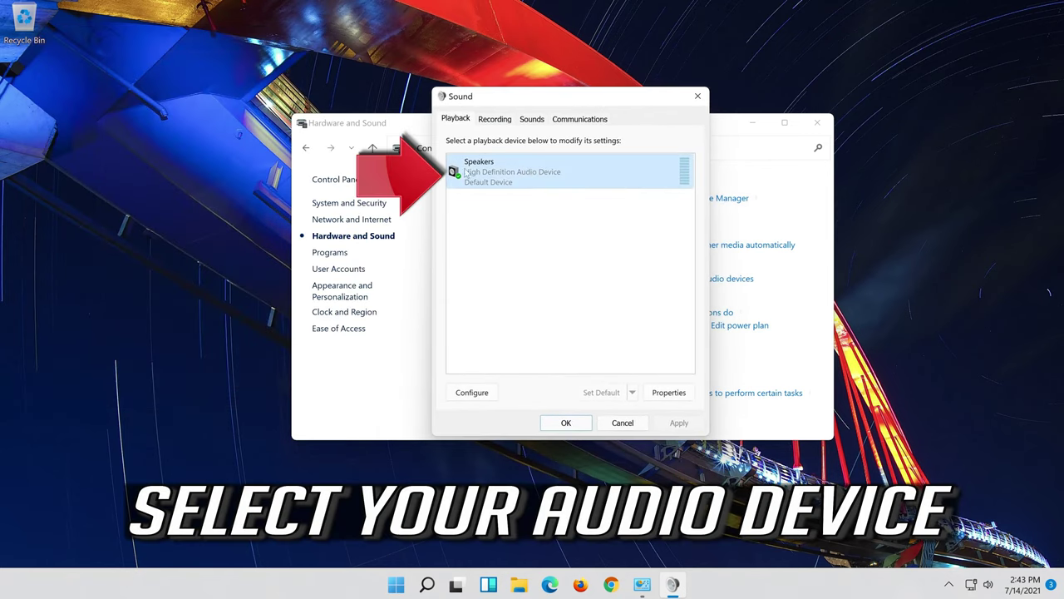
right_click(566, 184)
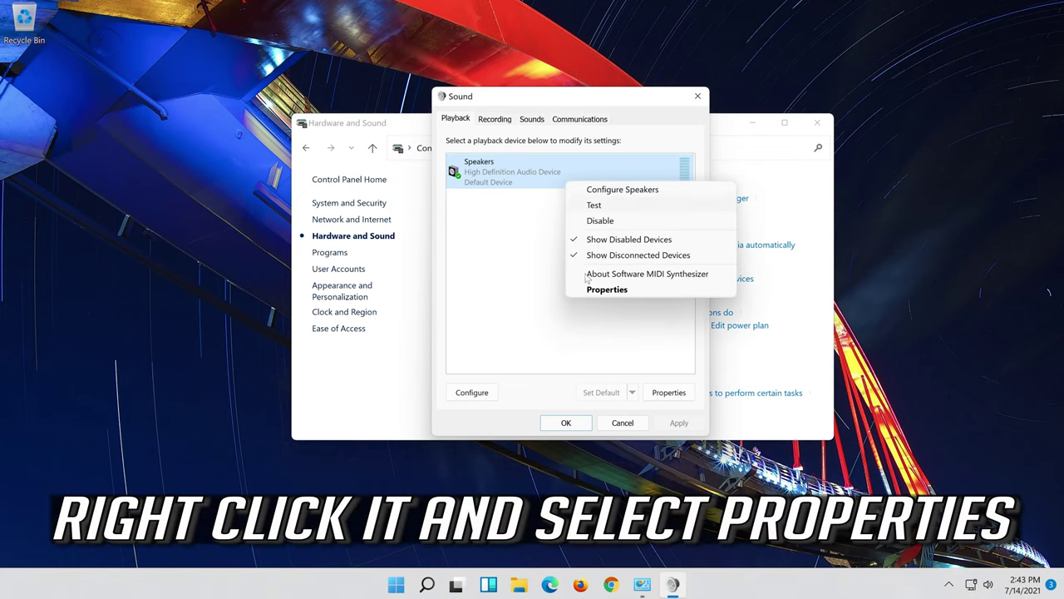
left_click(626, 290)
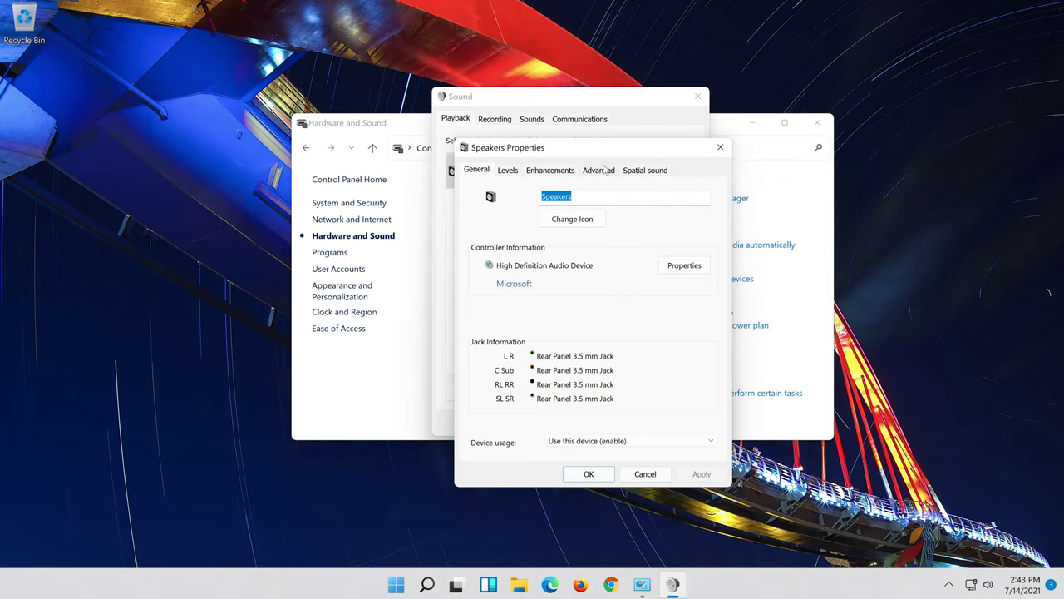
Step: Set the Speakers default format to 16 bit, 48000 Hz (DVD Quality) and save
left_click(603, 170)
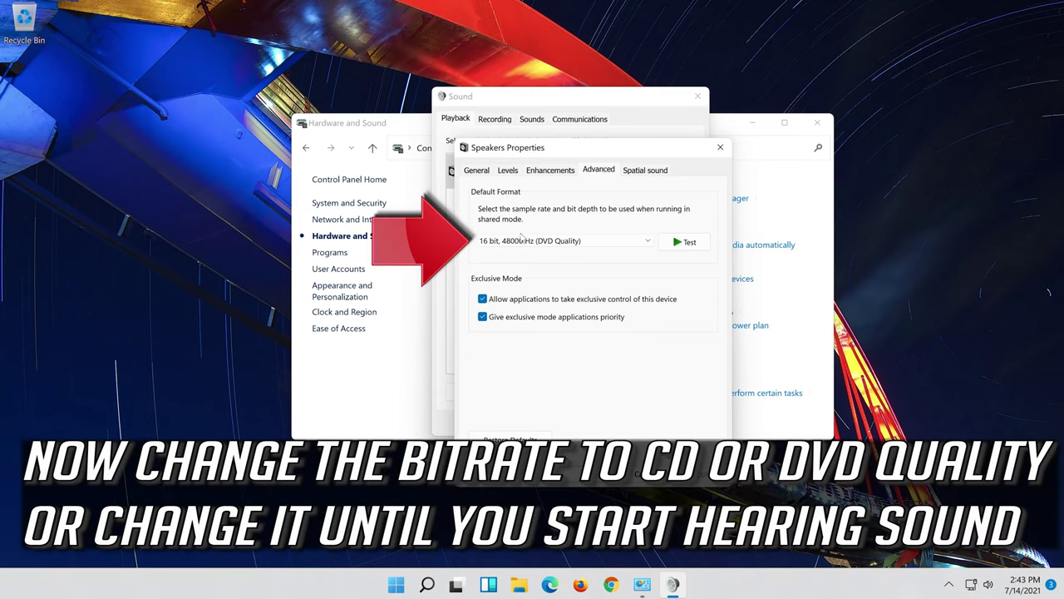
left_click(541, 241)
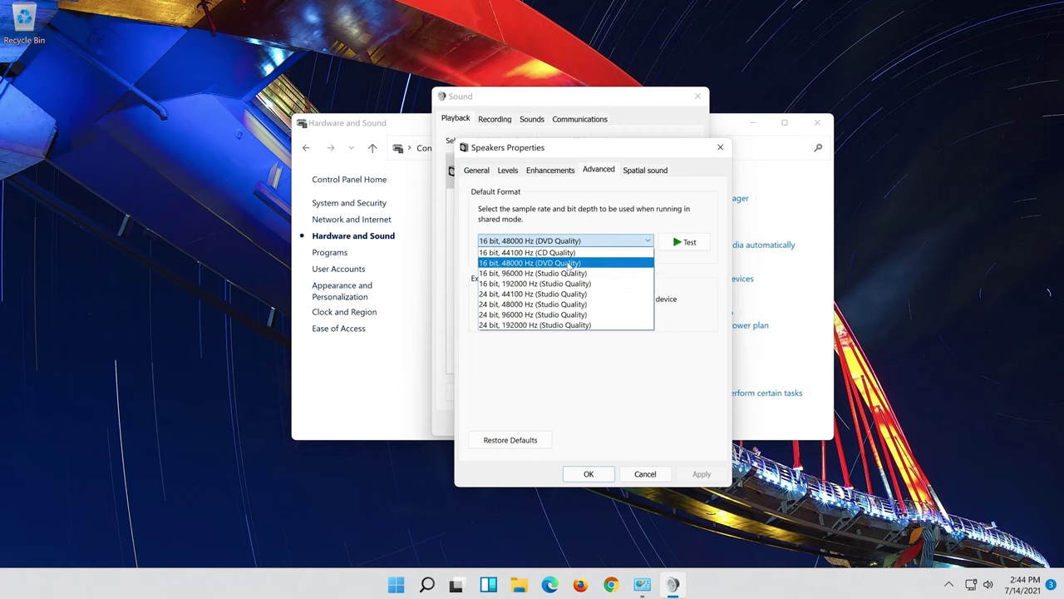
left_click(569, 263)
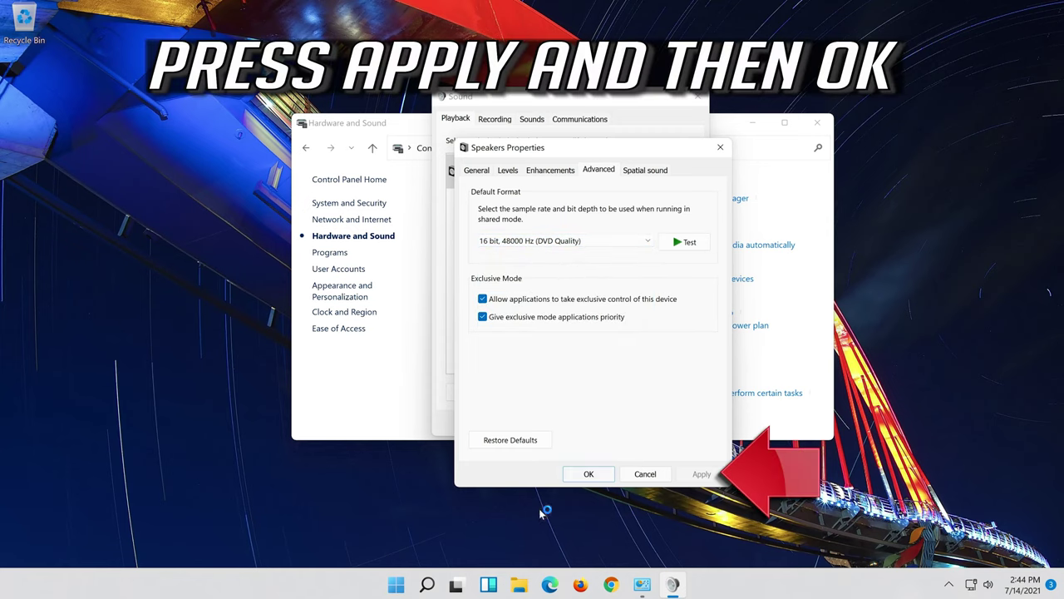
left_click(587, 480)
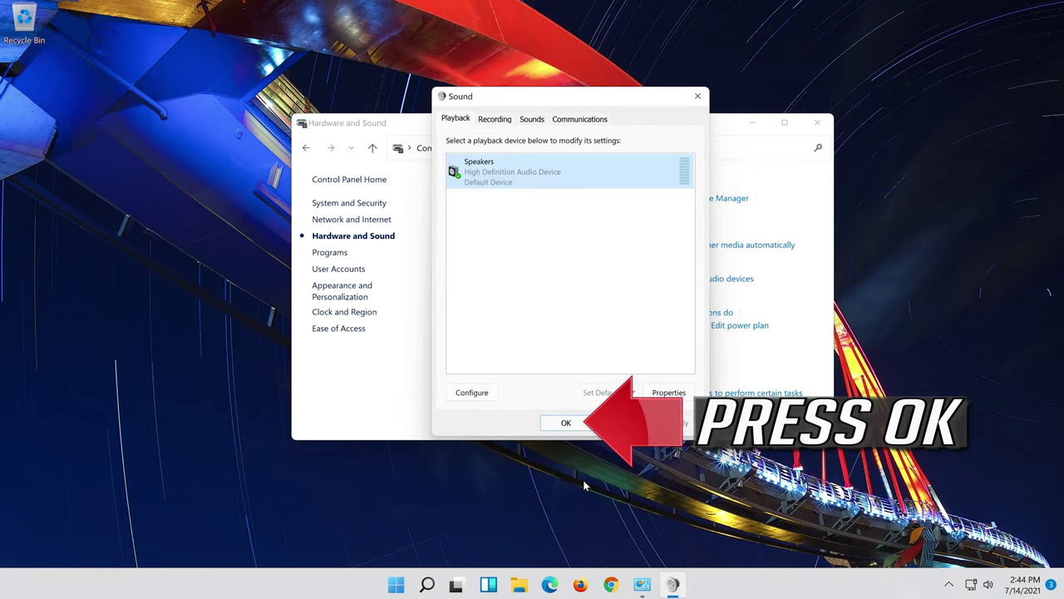